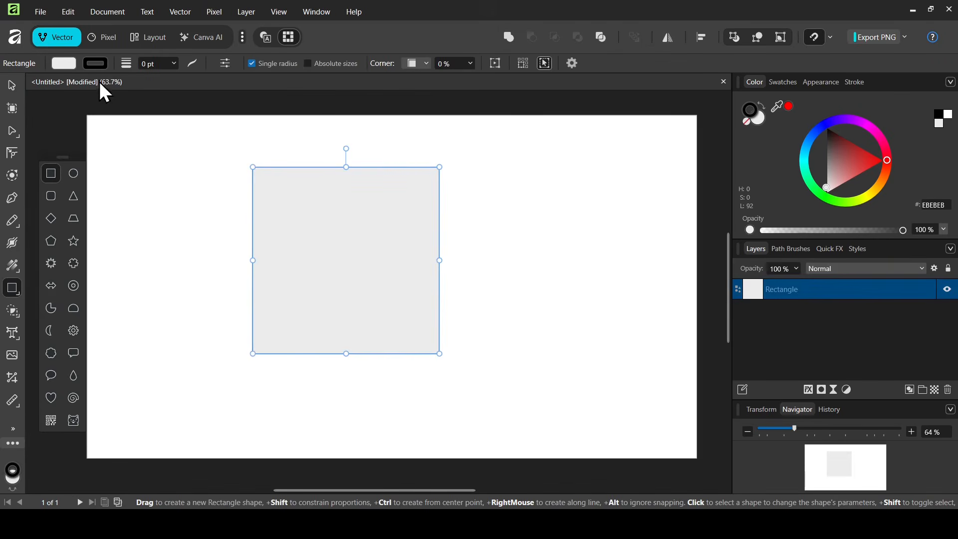
Remove the square's fill and set its stroke width to 1 pt
left_click(67, 61)
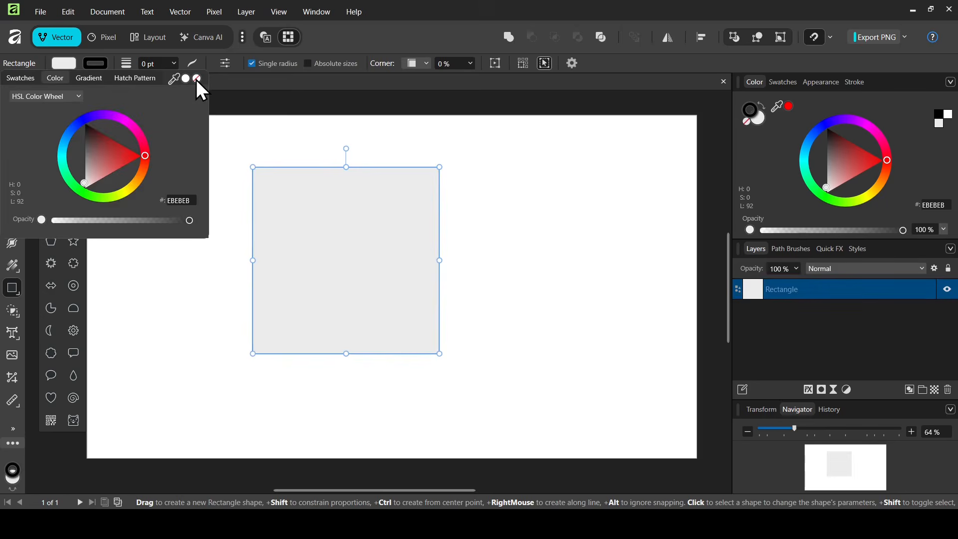
left_click(197, 79)
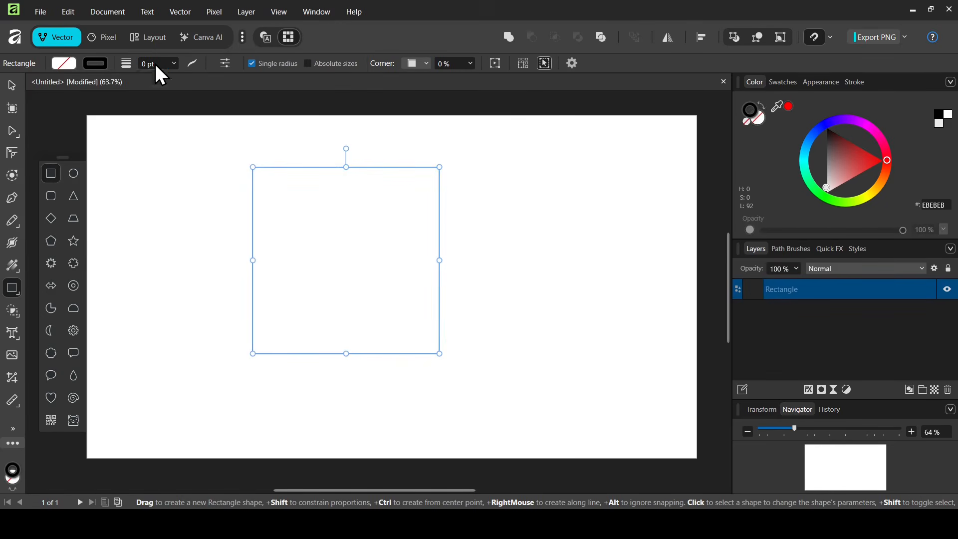
type("1")
key("Return")
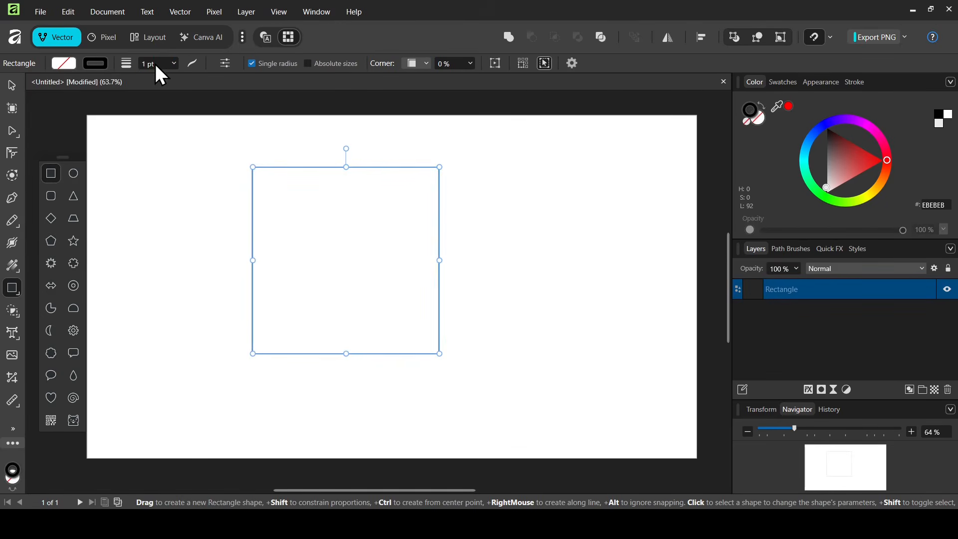
Move the square to the centre of the page and rotate it 45° into a diamond
left_click(10, 86)
left_click_drag(309, 247, 354, 275)
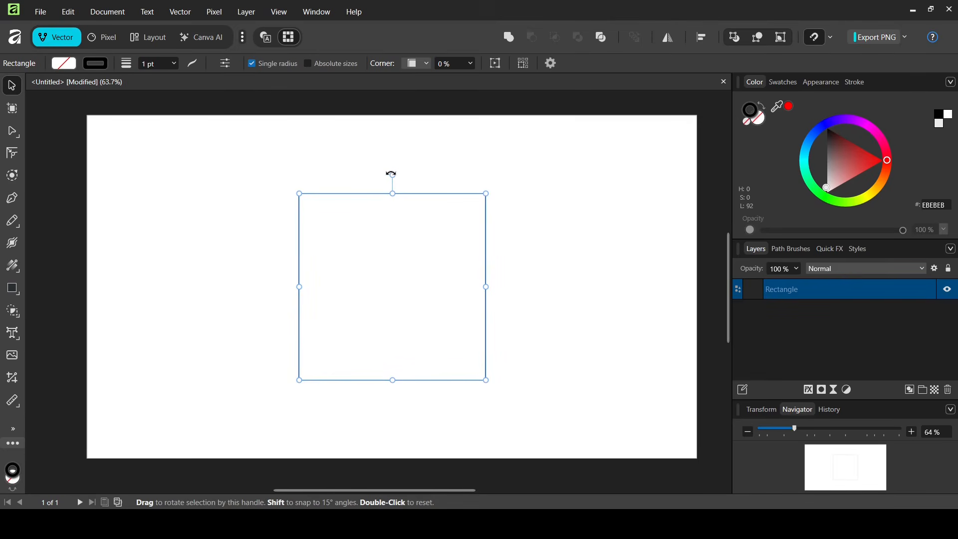
left_click_drag(391, 174, 466, 216)
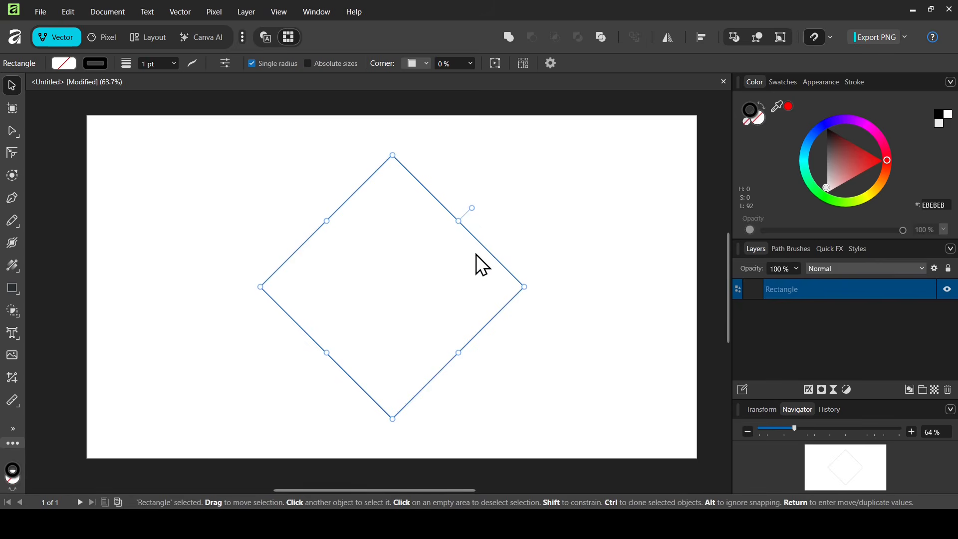
Create a smaller concentric duplicate inside the diamond and group the two outlines
key("ctrl+j")
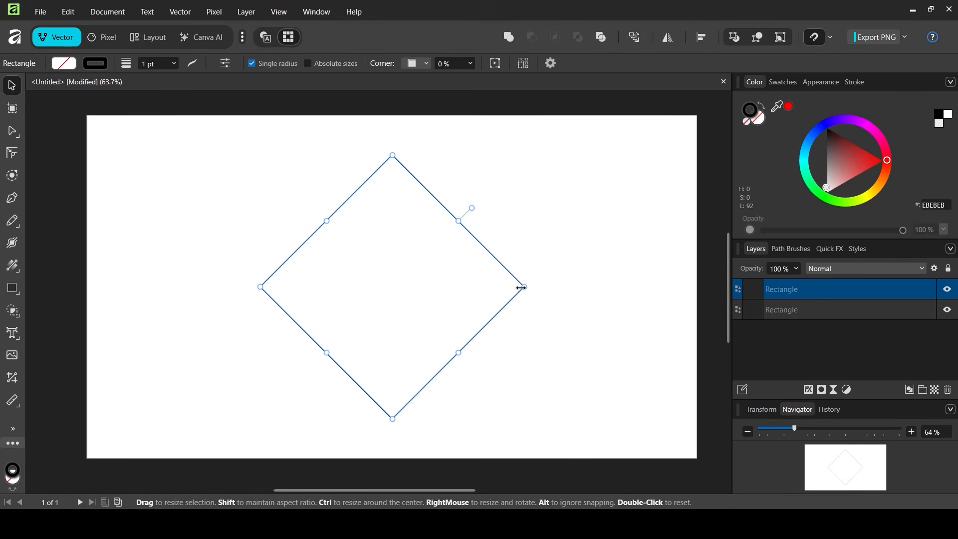
left_click_drag(527, 288, 484, 287)
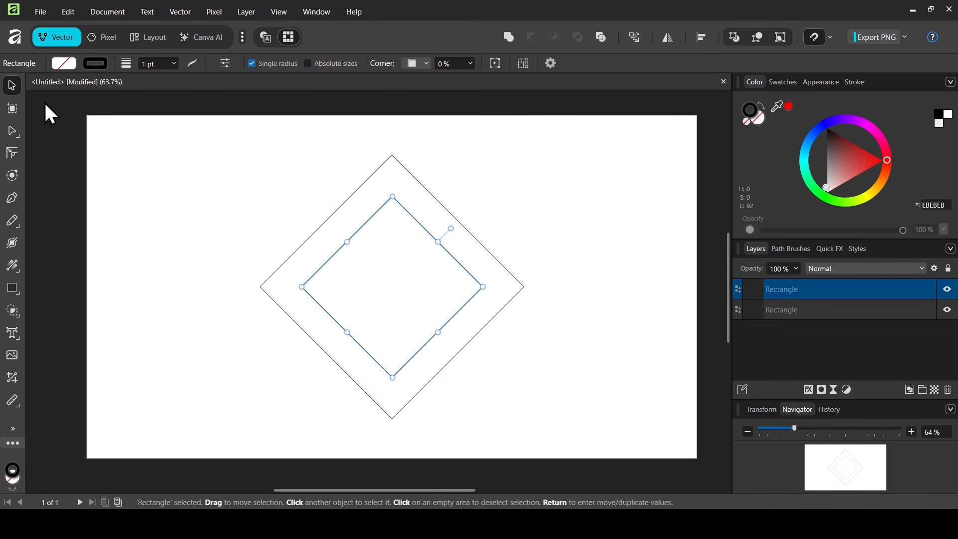
left_click_drag(214, 123, 600, 453)
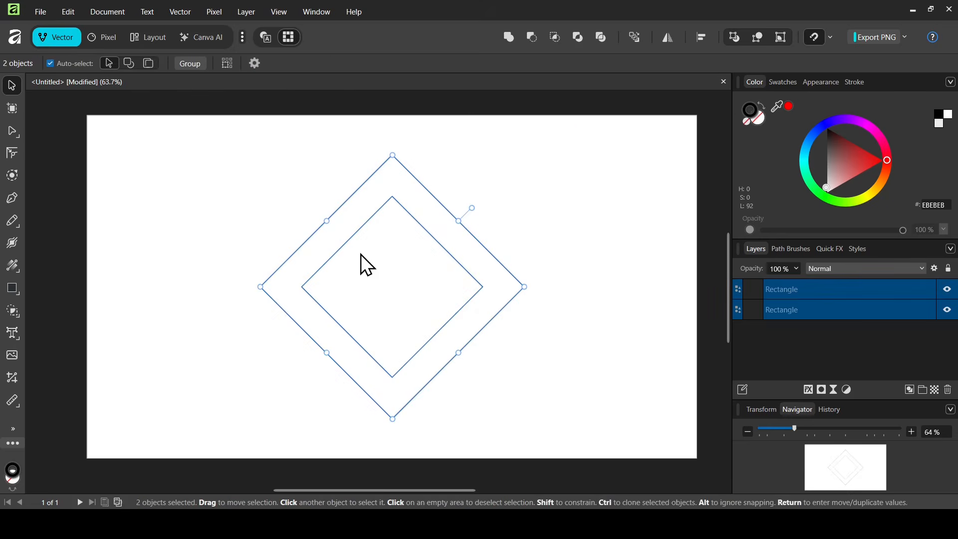
left_click(195, 63)
left_click(196, 62)
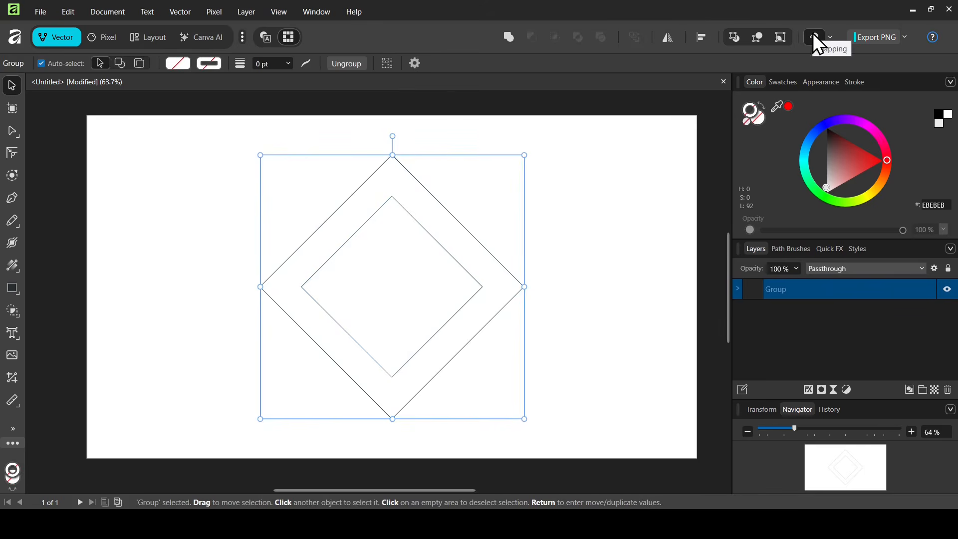
Duplicate the diamond group, offset the copy horizontally to the right by the gap between its outlines, and group both copies
left_click(831, 38)
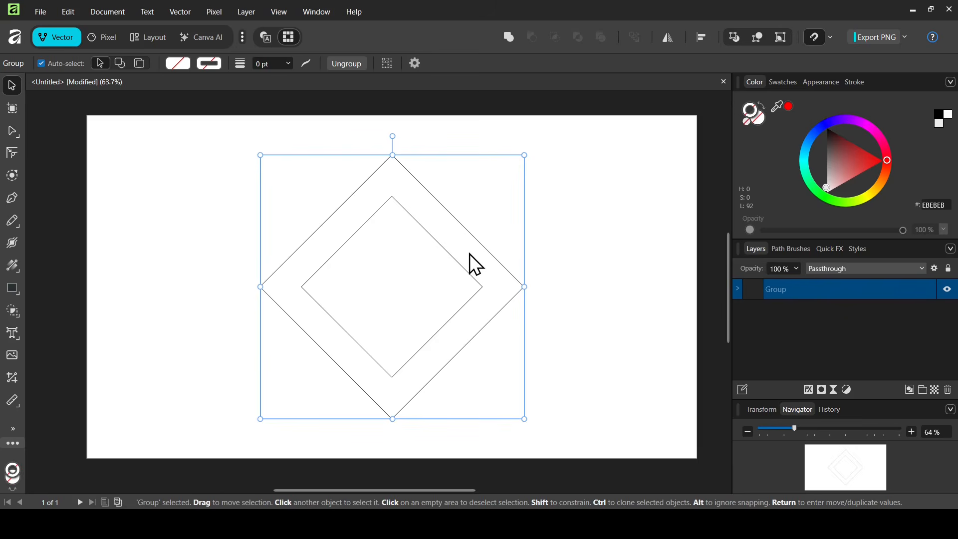
key("ctrl+j")
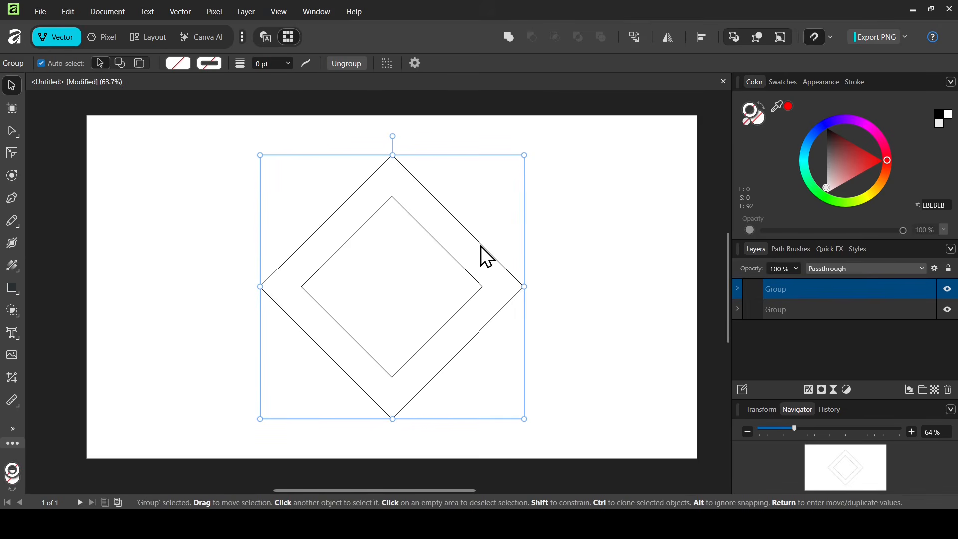
left_click_drag(481, 246, 522, 254)
left_click_drag(208, 143, 672, 462)
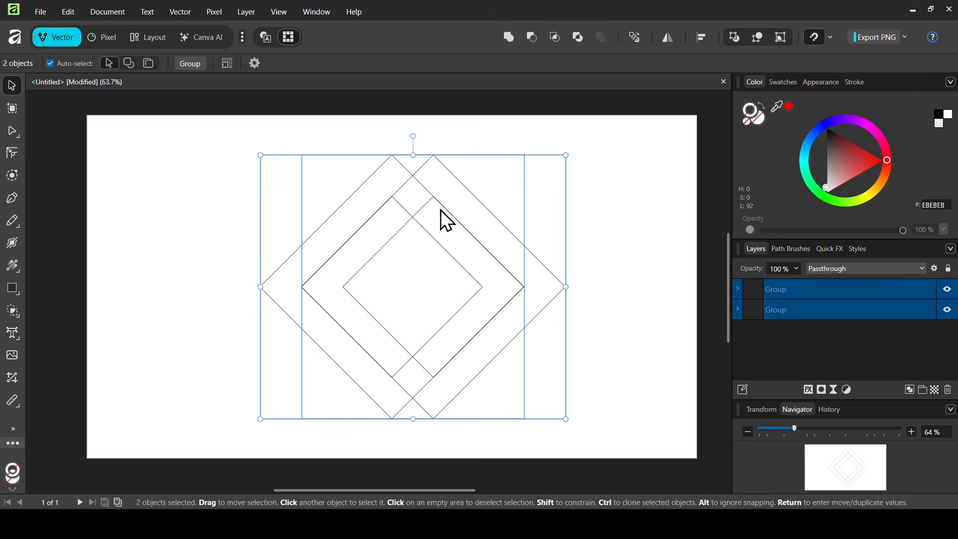
left_click(192, 66)
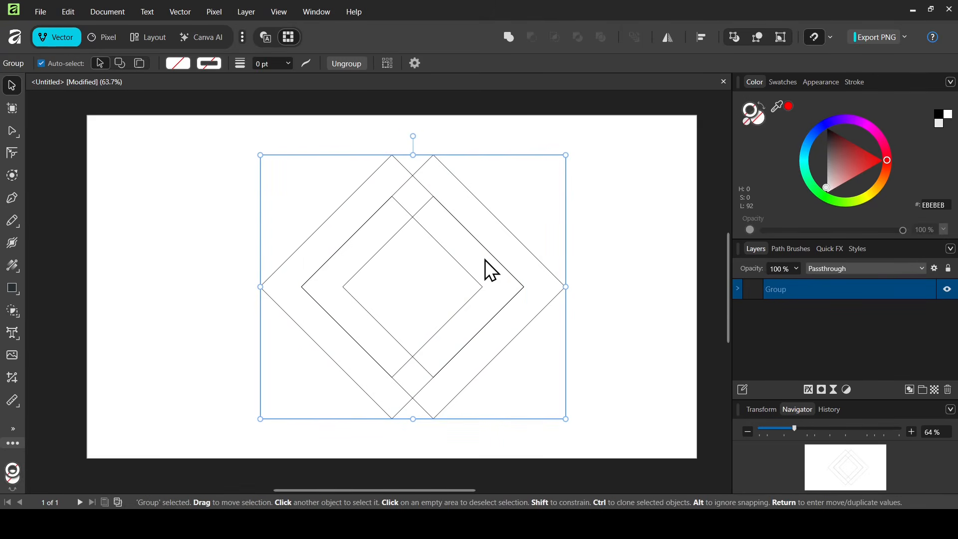
Duplicate the combined group with a downward offset equal to the outline gap, and centre the whole figure on the page
key("ctrl+j")
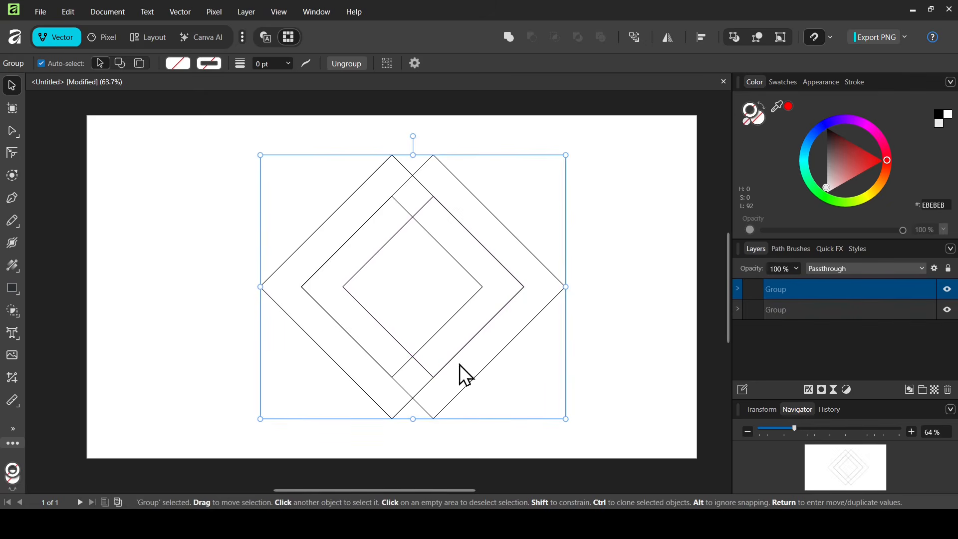
left_click_drag(496, 222, 495, 261)
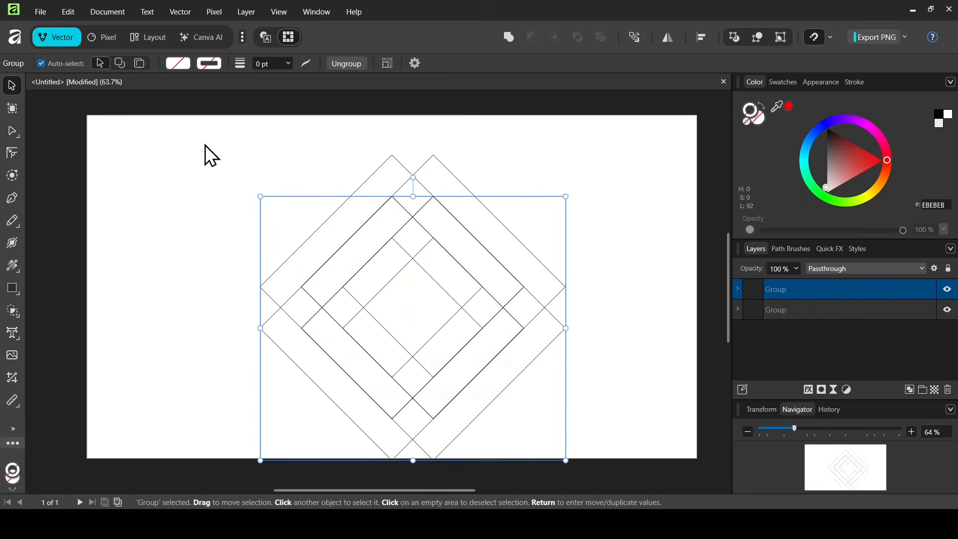
left_click_drag(205, 145, 702, 458)
left_click_drag(528, 325, 507, 307)
left_click(590, 214)
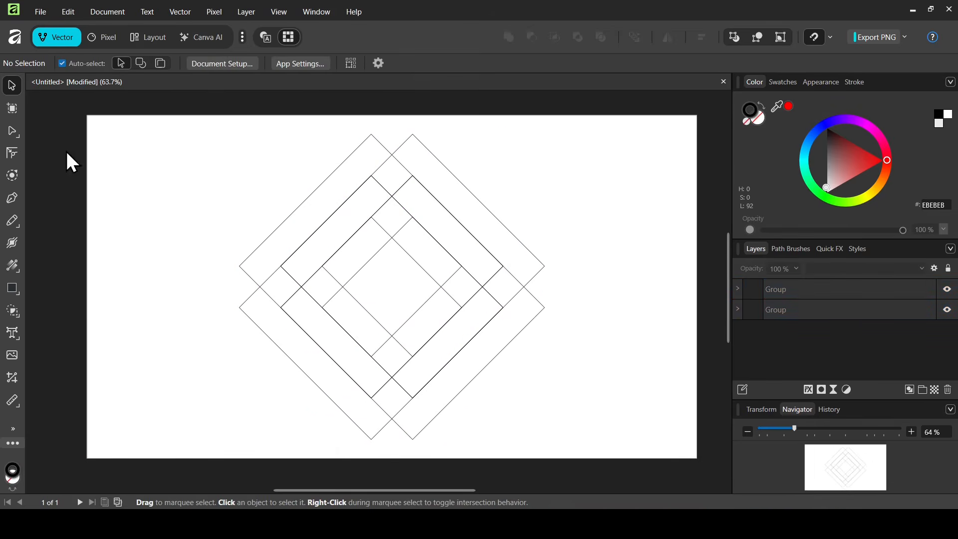
Draw straight Pen tool lines joining the two top tips and the two right tips of the outer diamonds
left_click(12, 198)
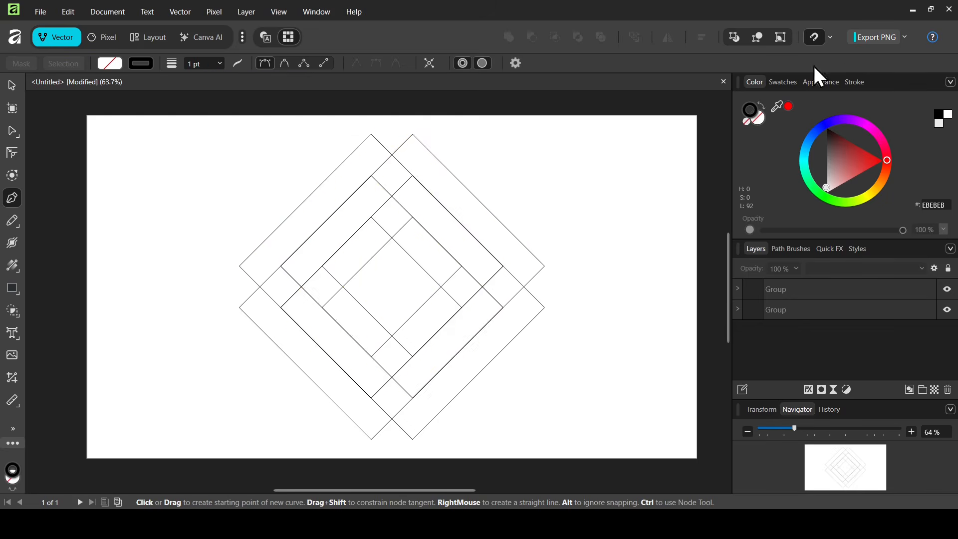
left_click(373, 137)
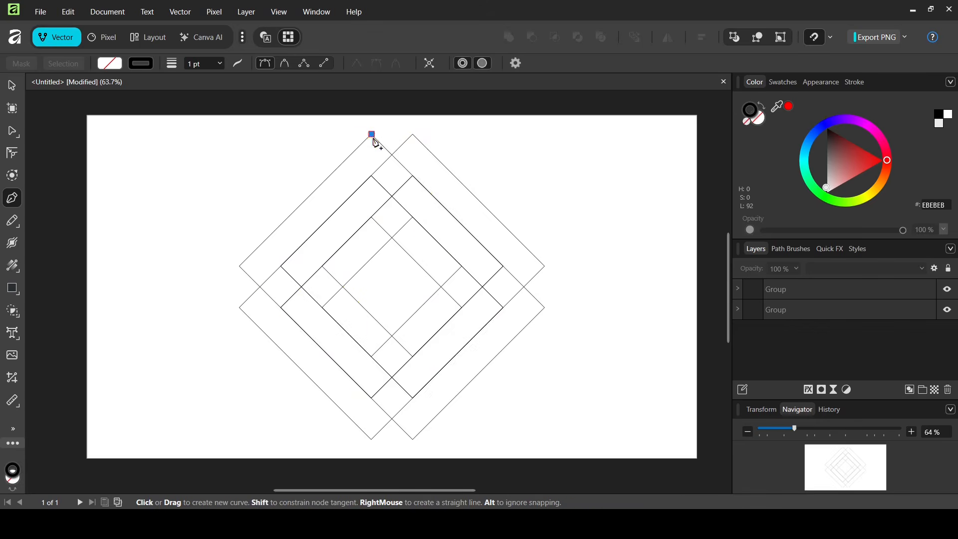
left_click(413, 134)
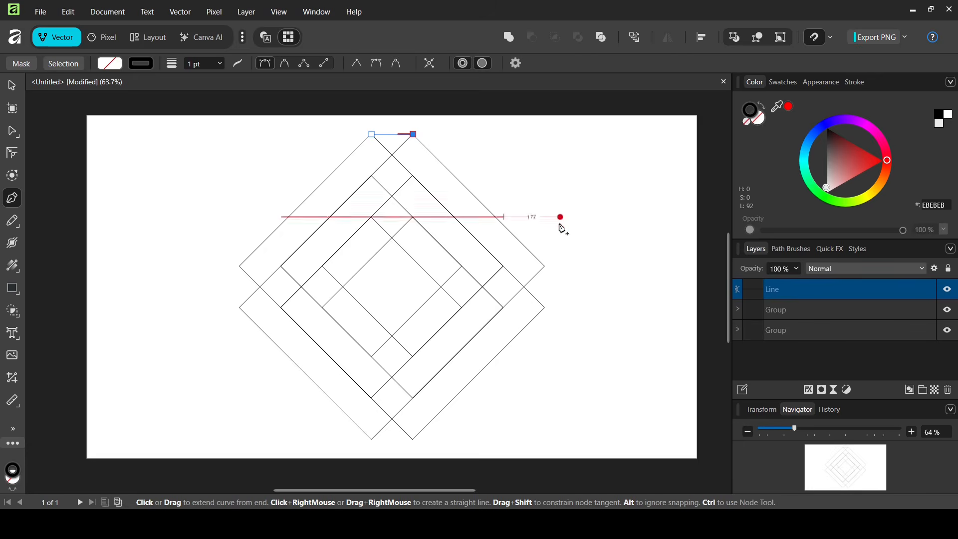
left_click(546, 269, "ctrl")
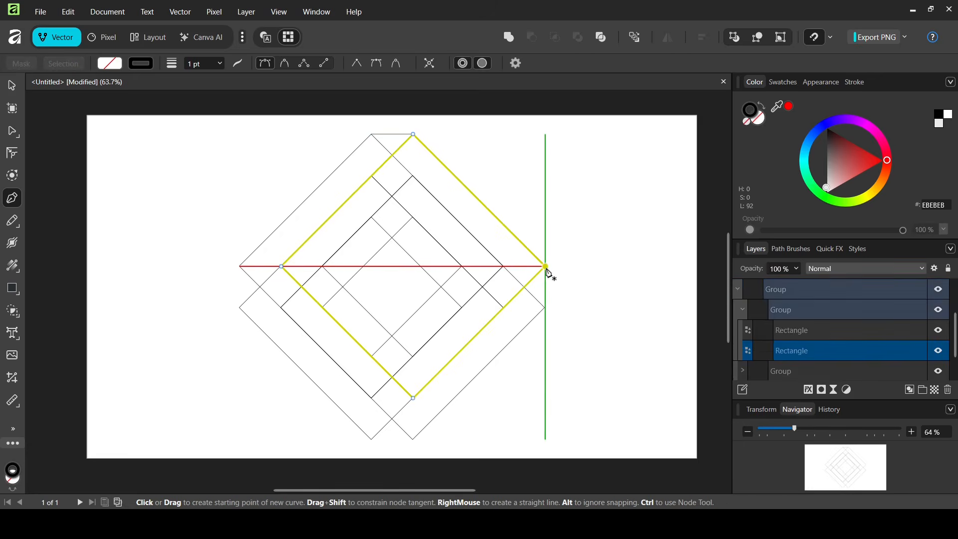
left_click(545, 266)
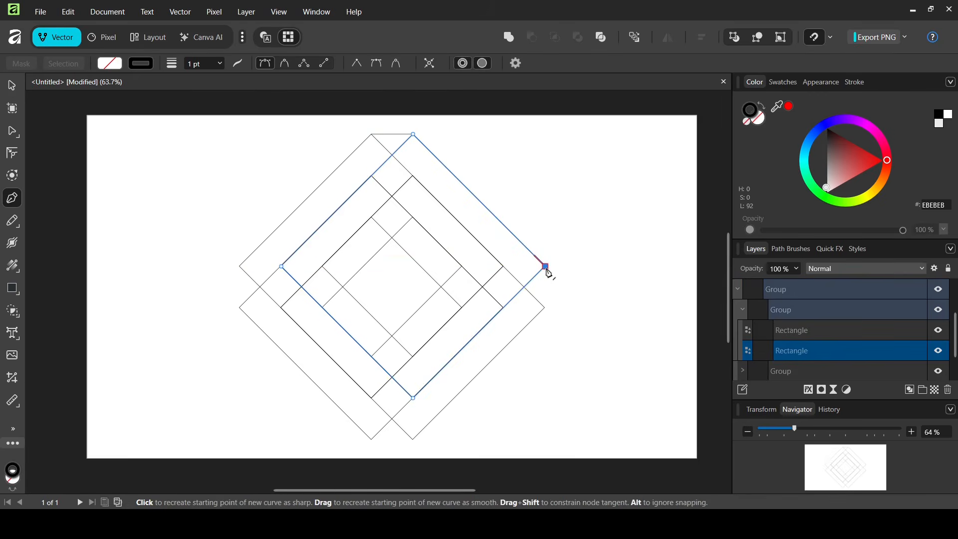
left_click(546, 308)
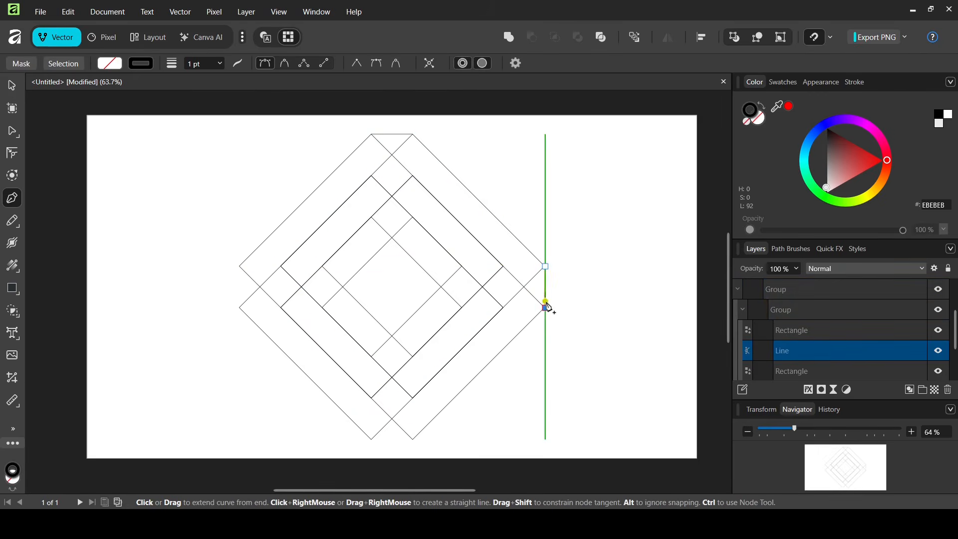
Draw straight lines joining the two bottom tips and the two left tips of the outer diamonds
left_click(414, 440)
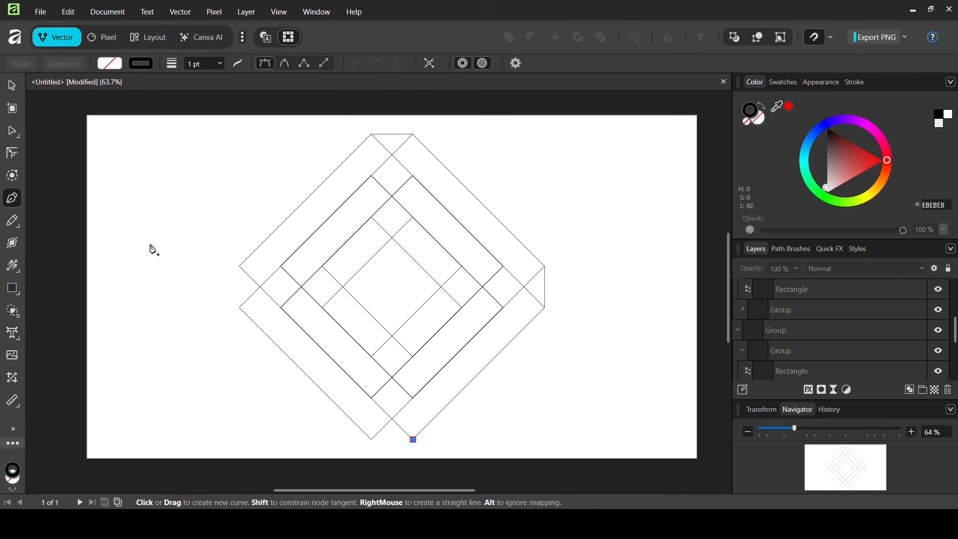
left_click(372, 440)
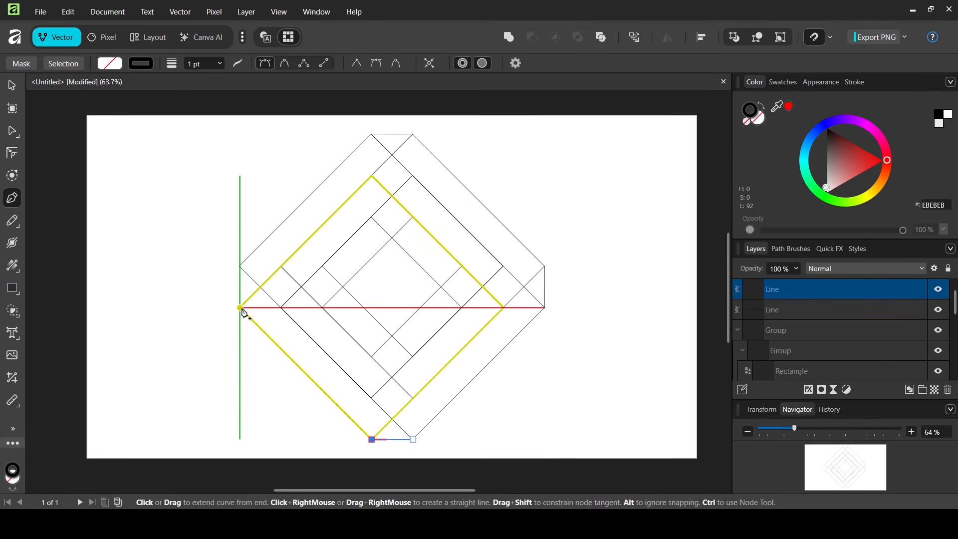
left_click(240, 308, "ctrl")
left_click(240, 307)
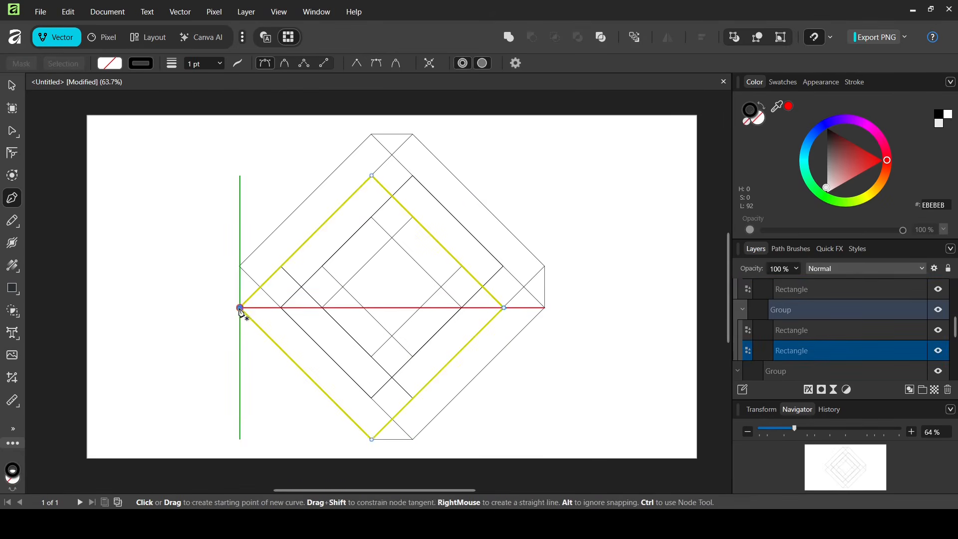
left_click(240, 266)
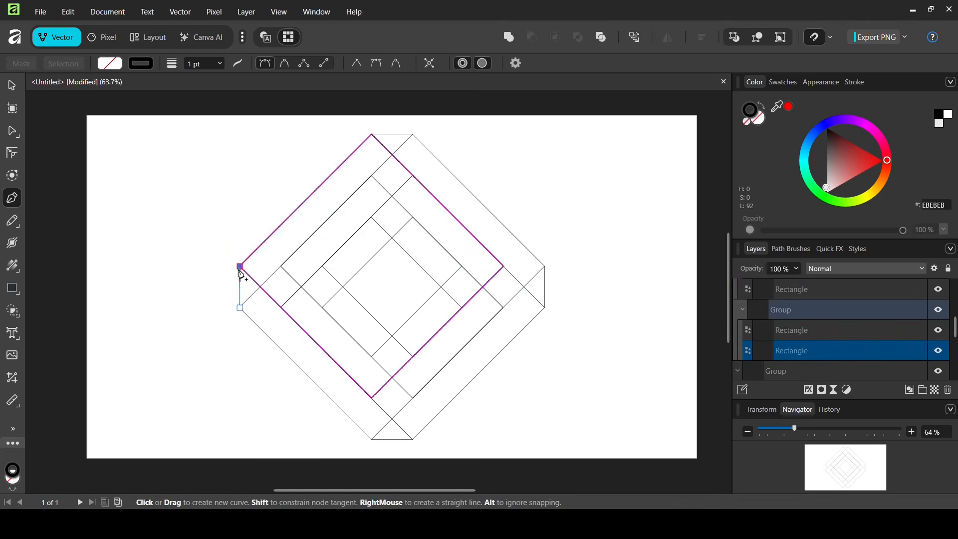
Collapse the expanded groups in the layer stack and select both top-level lines and both groups
left_click(13, 81)
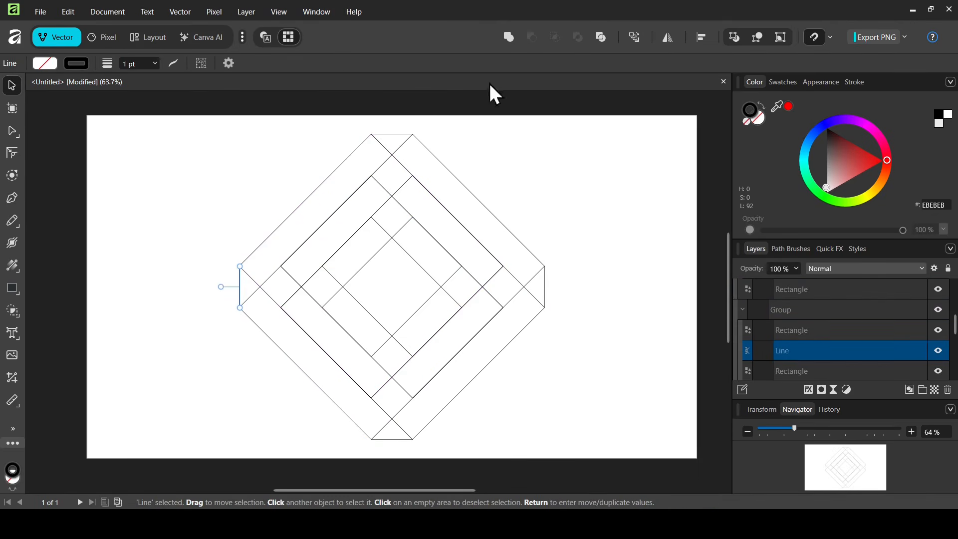
left_click(744, 309)
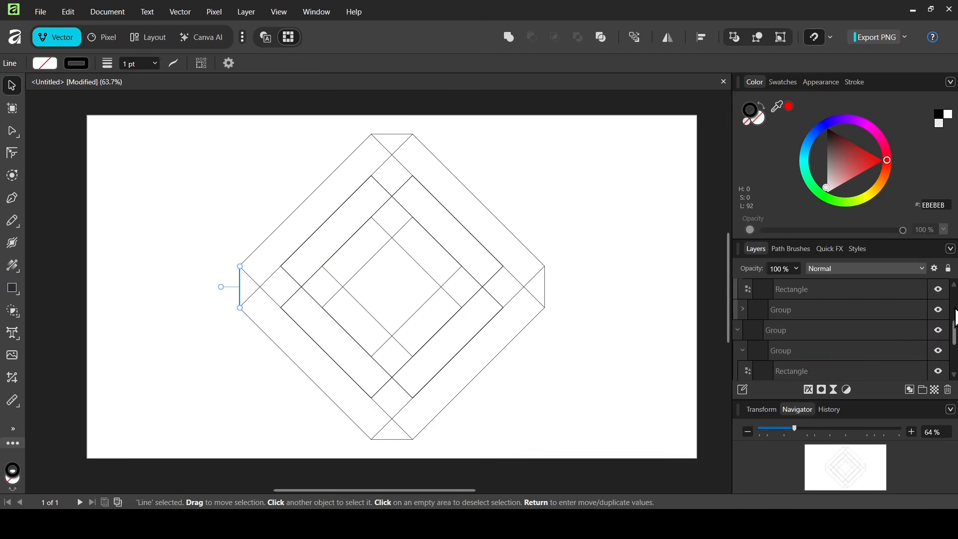
scroll(955, 320, "up", 2)
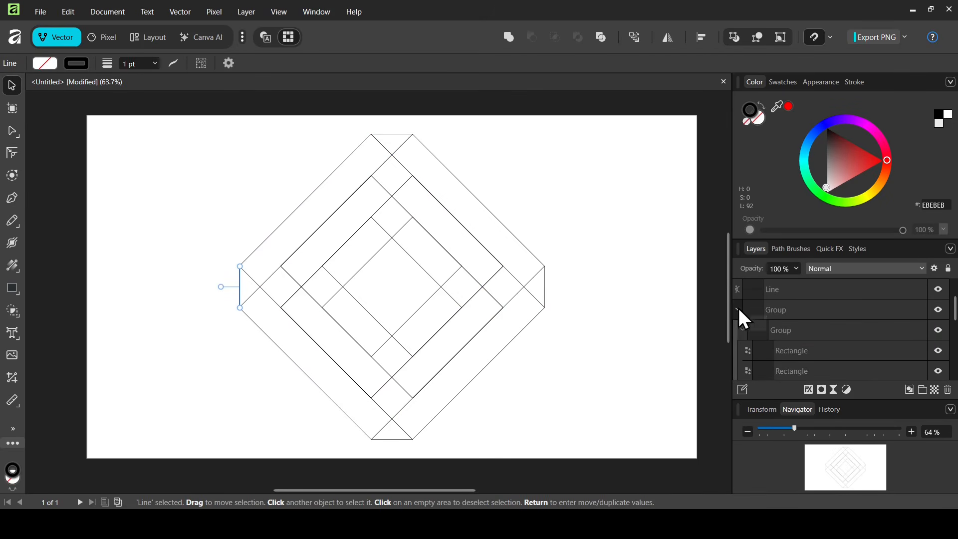
left_click(739, 310)
left_click(743, 350)
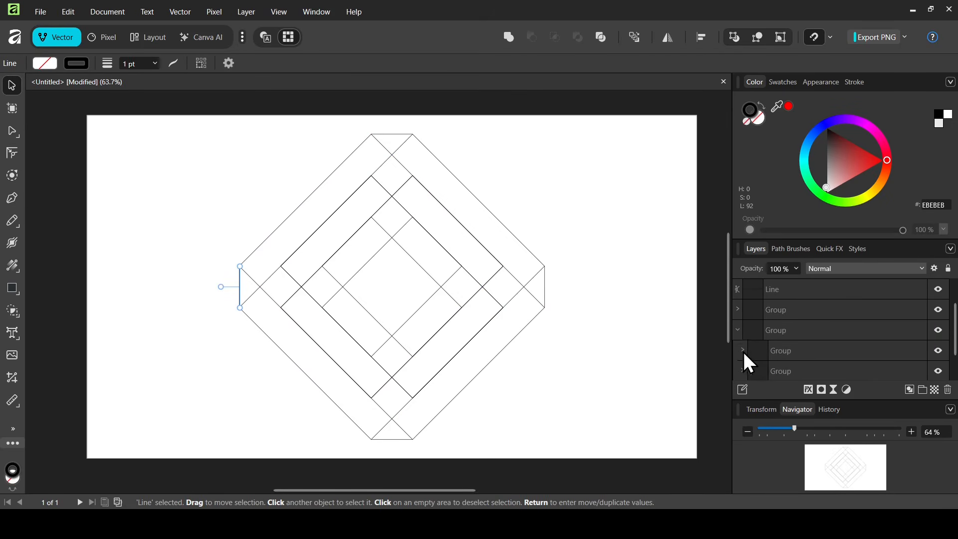
left_click(737, 330)
left_click(802, 350)
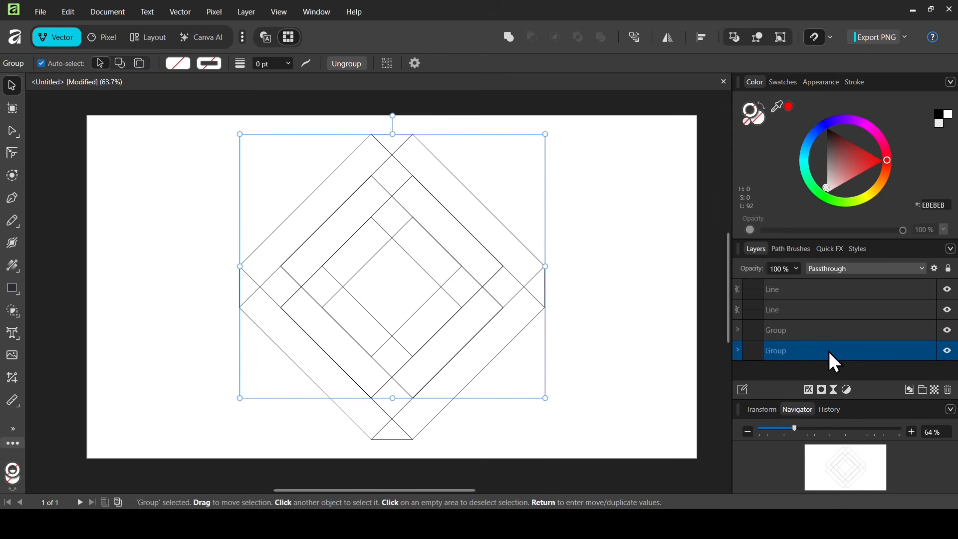
left_click(818, 291, "shift")
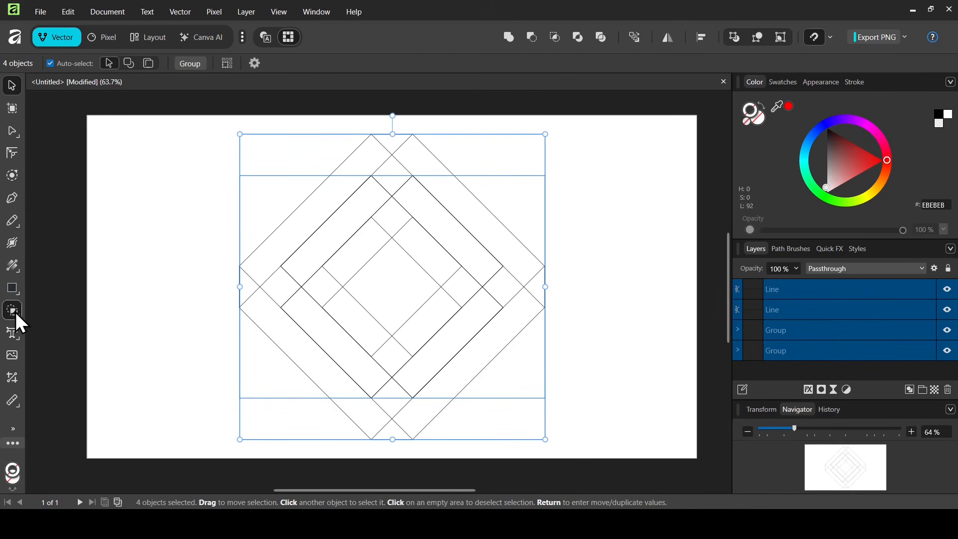
Merge the outline segments around the figure into four interlocking V-shaped bands with the Shape Builder
left_click_drag(16, 313, 68, 310)
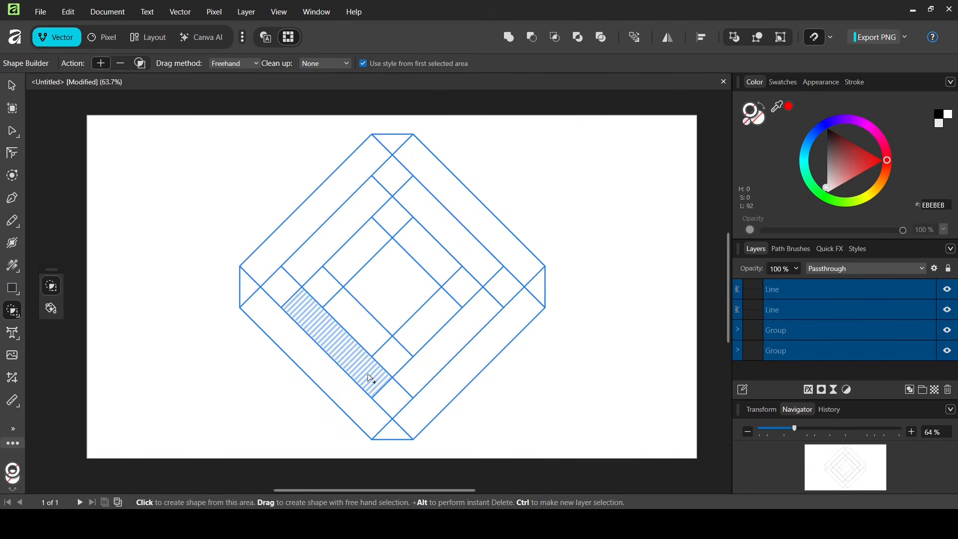
mouse_move(370, 378)
left_mouse_down()
mouse_move(411, 415)
mouse_move(535, 298)
left_mouse_up()
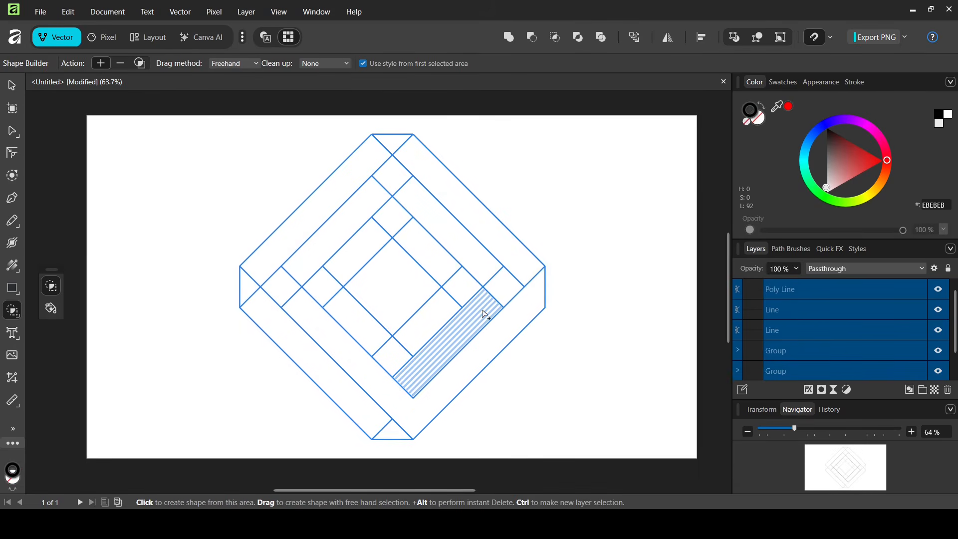
mouse_move(486, 314)
left_mouse_down()
mouse_move(522, 268)
mouse_move(440, 182)
mouse_move(400, 157)
left_mouse_up()
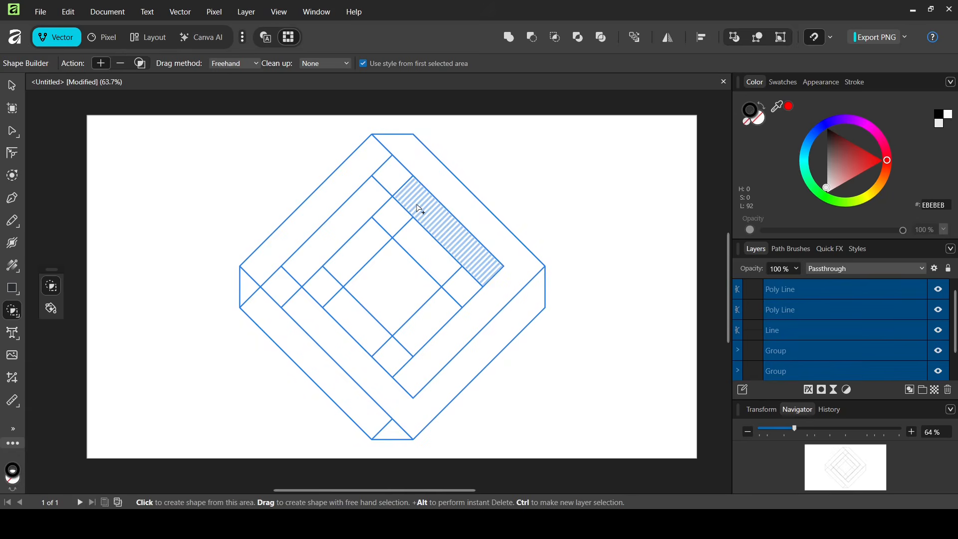
mouse_move(419, 210)
left_mouse_down()
mouse_move(371, 156)
mouse_move(248, 287)
left_mouse_up()
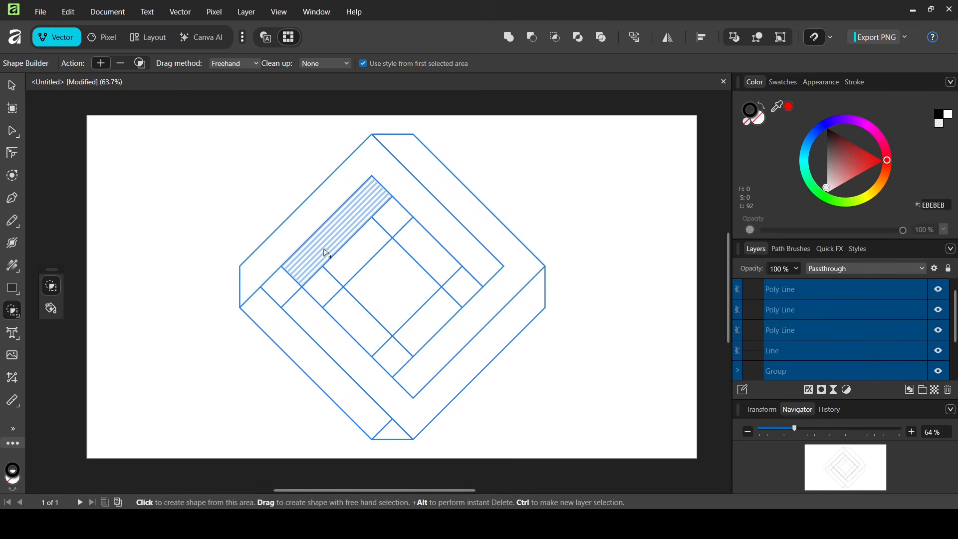
mouse_move(306, 268)
left_mouse_down()
mouse_move(281, 288)
mouse_move(274, 314)
mouse_move(299, 349)
mouse_move(392, 433)
left_mouse_up()
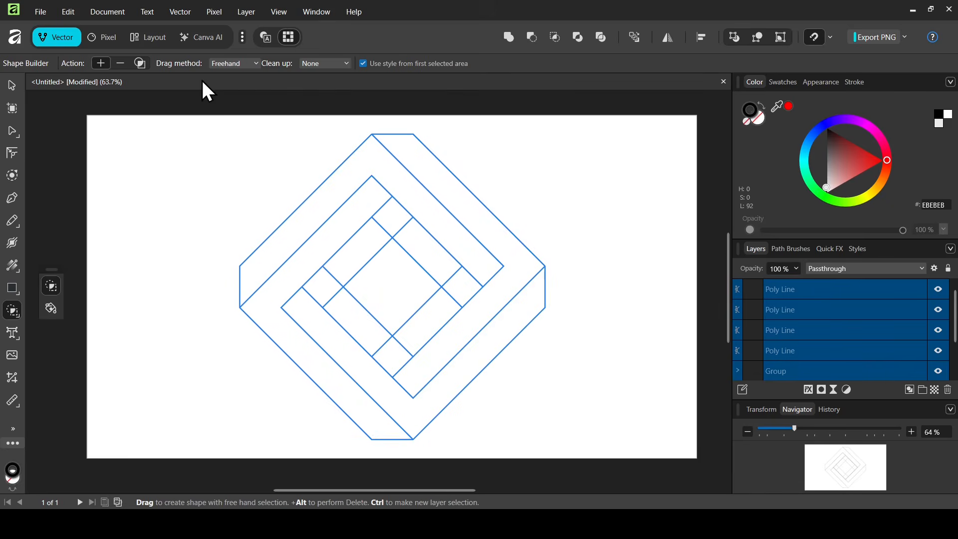
Delete the leftover line segments inside the central diamond with the Shape Builder, and clear the selection
left_click(120, 63)
mouse_move(366, 253)
left_mouse_down()
mouse_move(391, 225)
mouse_move(448, 286)
mouse_move(399, 346)
mouse_move(340, 288)
left_mouse_up()
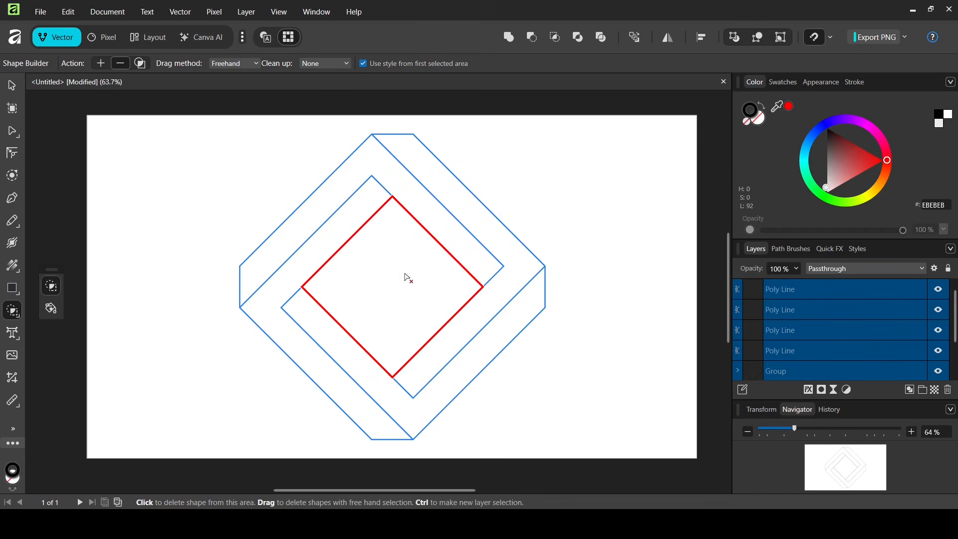
left_click(11, 87)
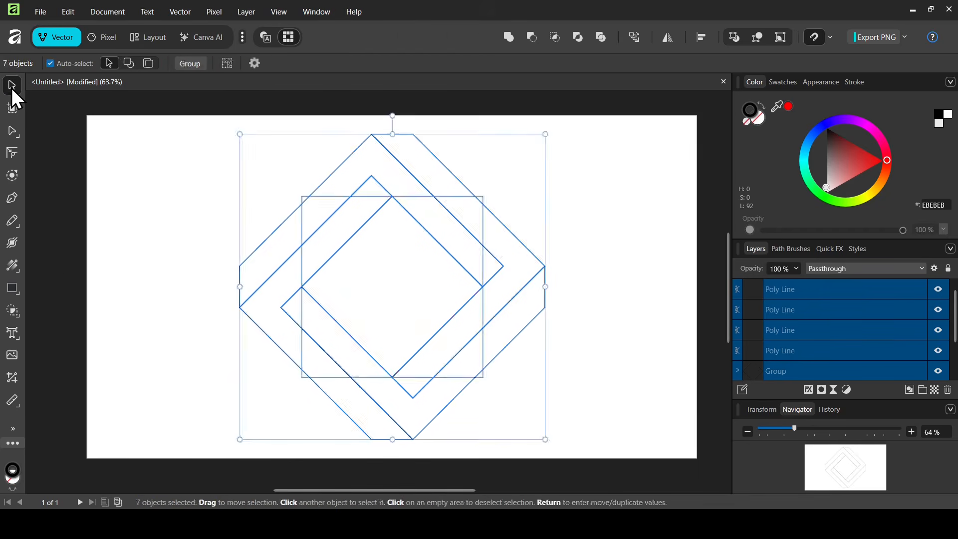
left_click(630, 253)
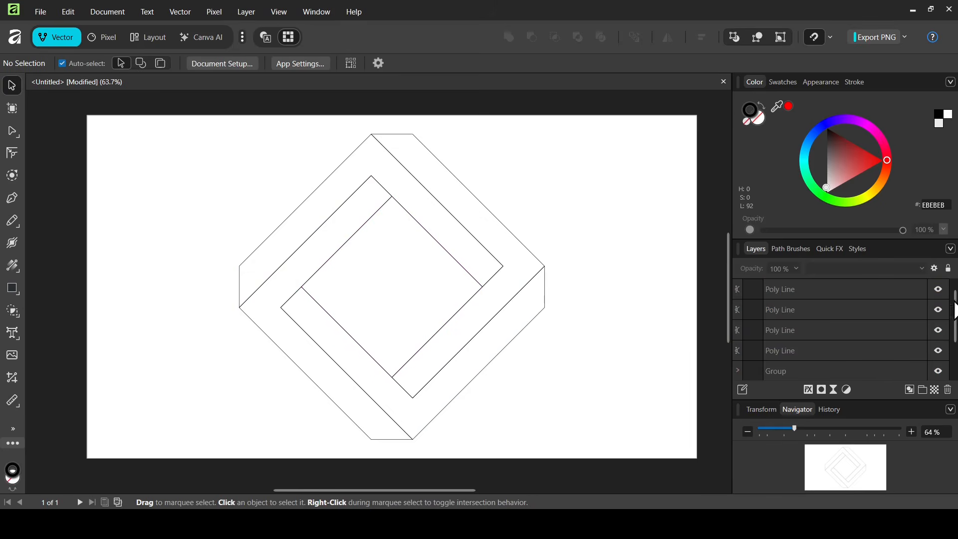
Delete the two leftover groups from the layer stack and check the upper band layers by toggling their visibility
scroll(947, 354, "down", 1)
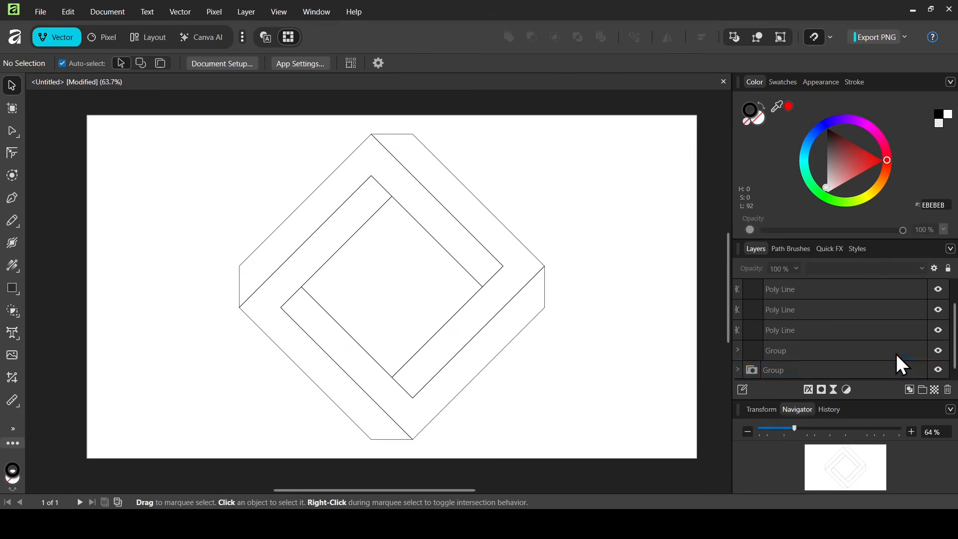
left_click(886, 366)
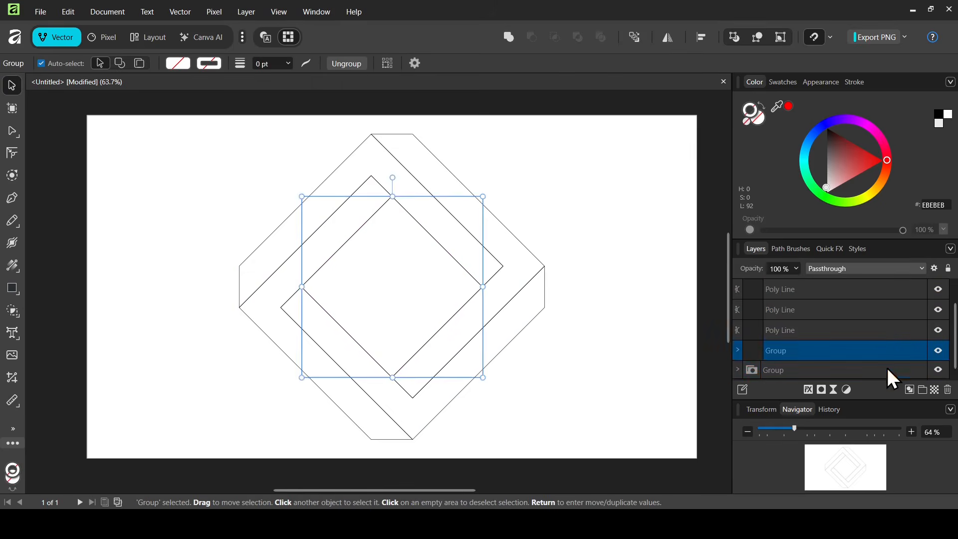
left_click(948, 390)
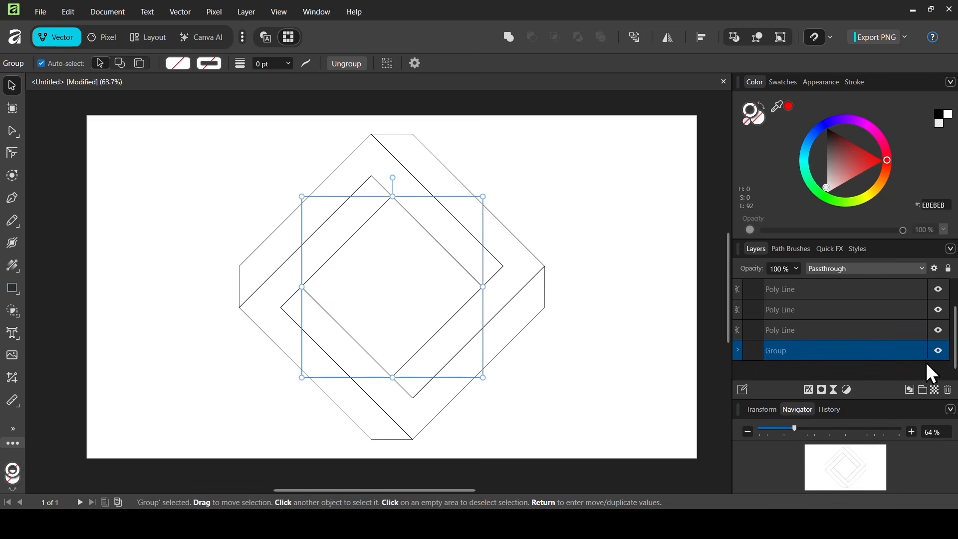
left_click(947, 391)
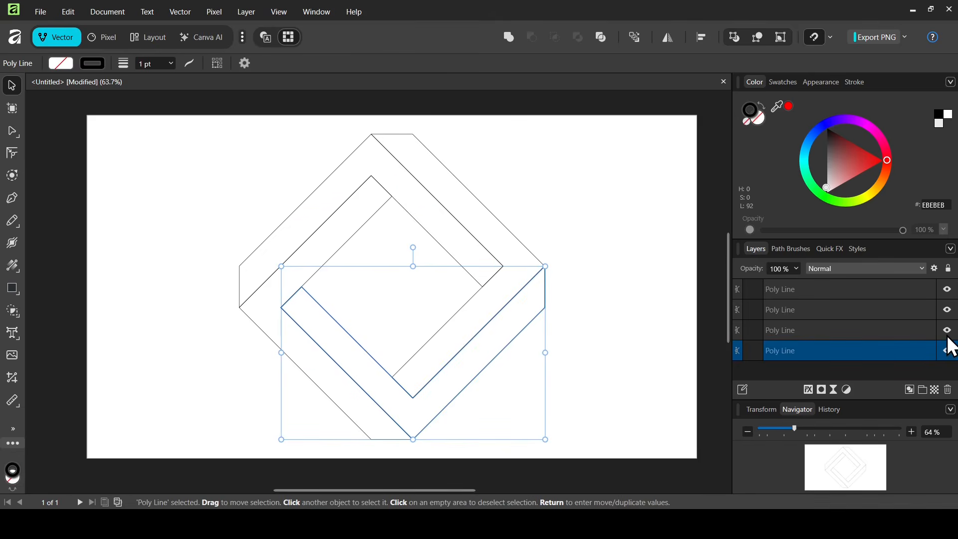
left_click(947, 309)
left_click(947, 310)
left_click(947, 290)
left_click(947, 290)
Give the bottom V-shaped band a linear gradient fill running horizontally from its left tip to its lower right corner
left_click(14, 265)
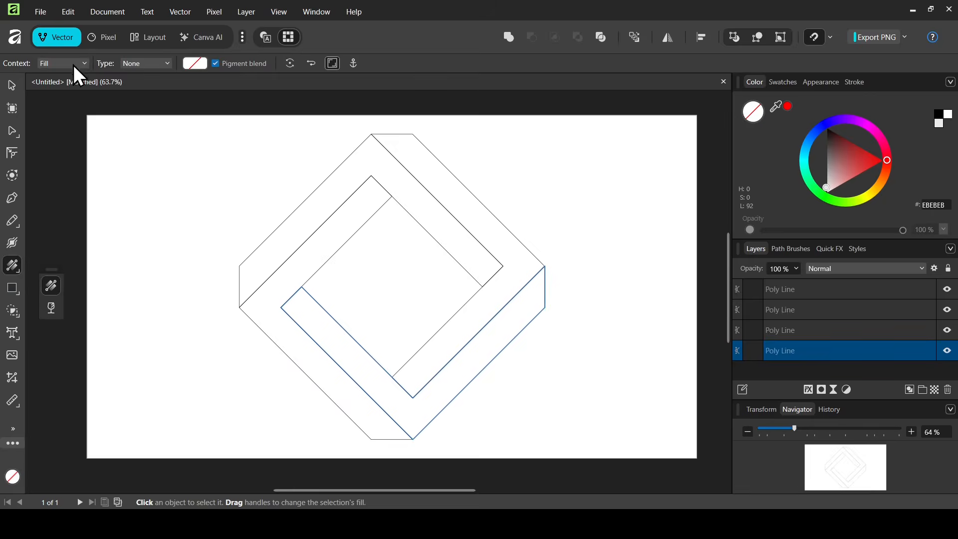
left_click(157, 65)
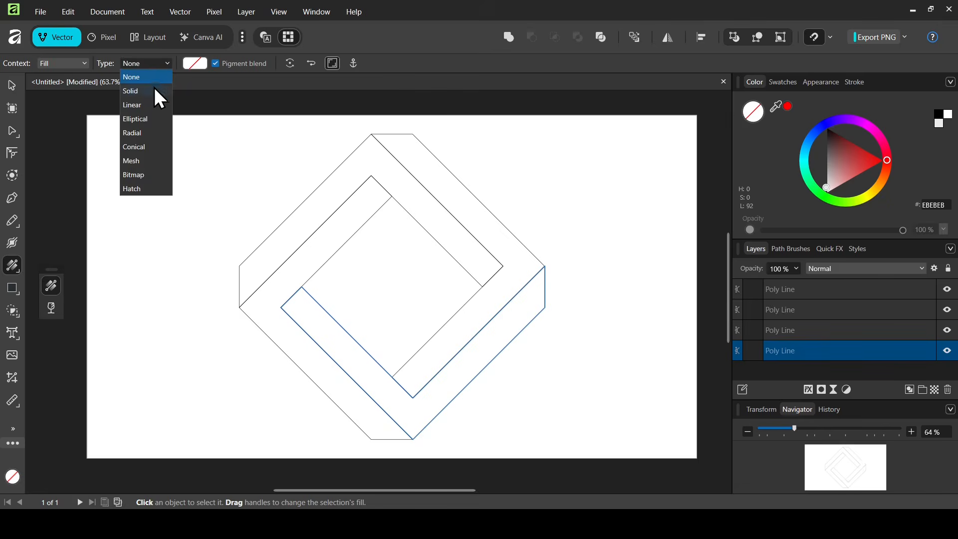
left_click(151, 106)
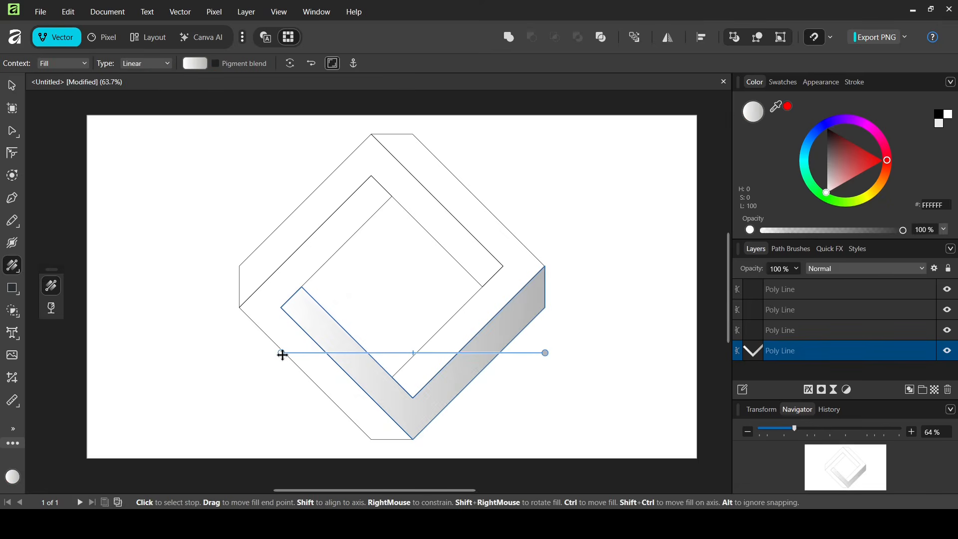
left_click_drag(280, 348, 282, 308)
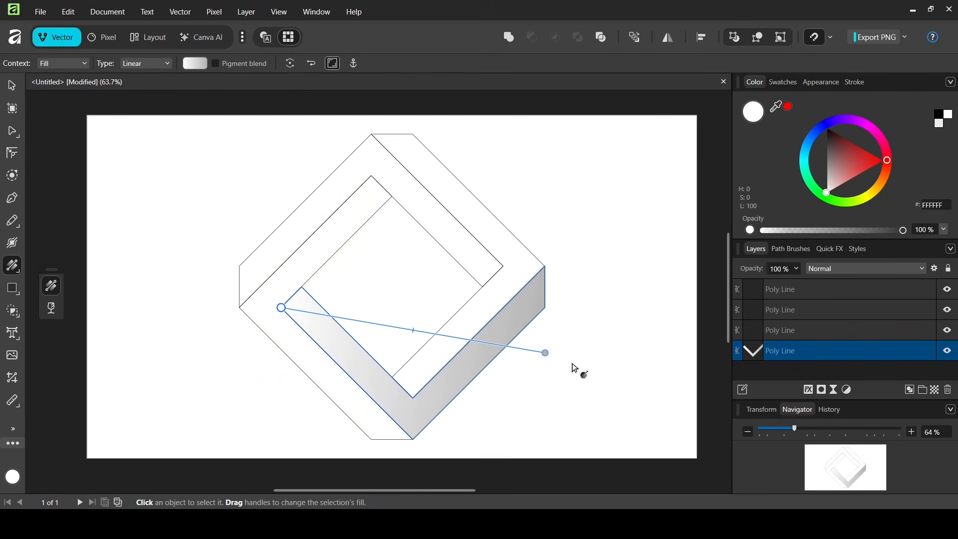
left_click_drag(545, 352, 545, 308)
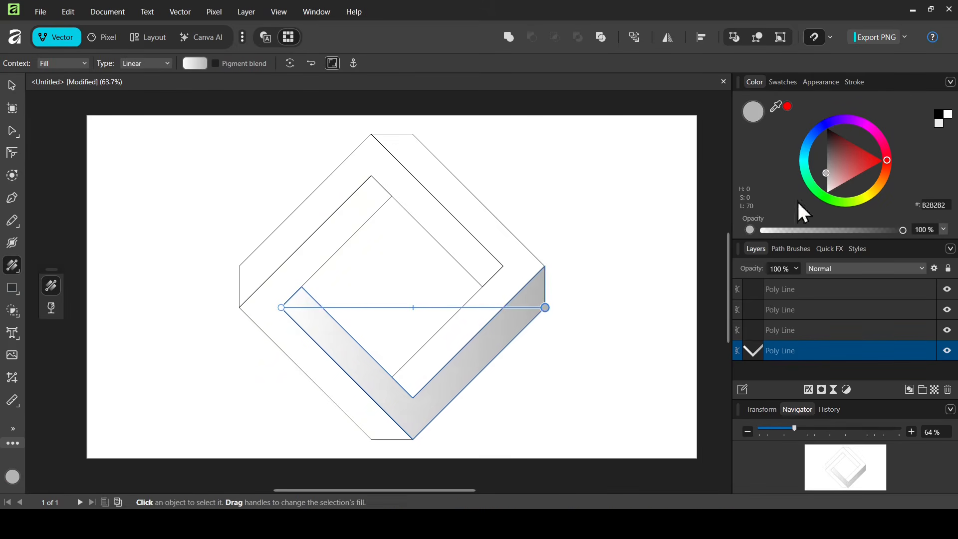
Set both end stops of the gradient to black (000000) and add a red (FF0000) stop near its middle
left_click_drag(846, 159, 793, 105)
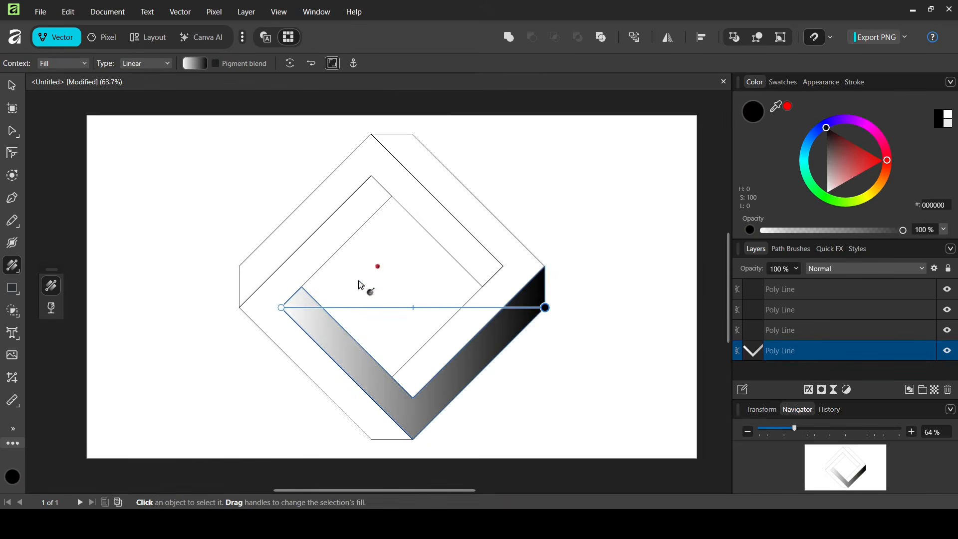
left_click(281, 308)
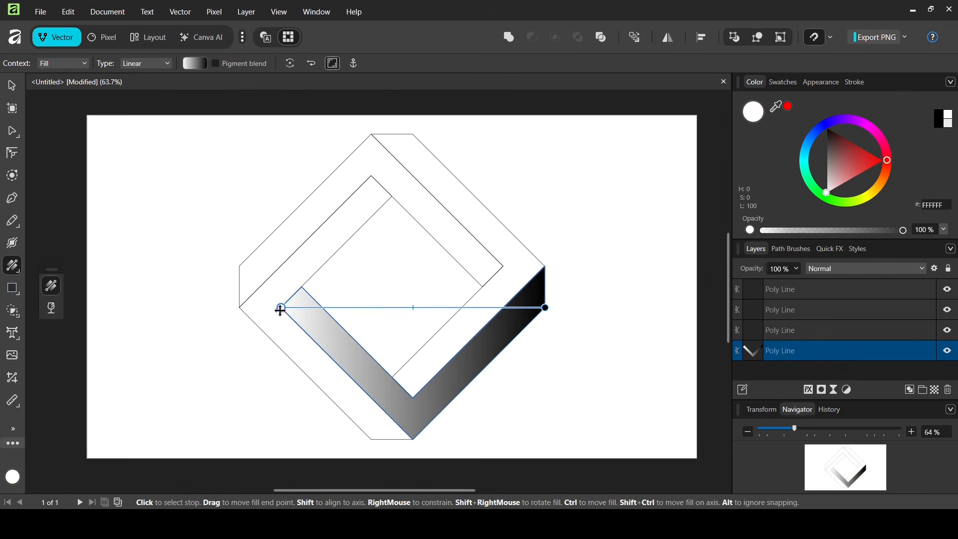
left_click_drag(867, 141, 812, 111)
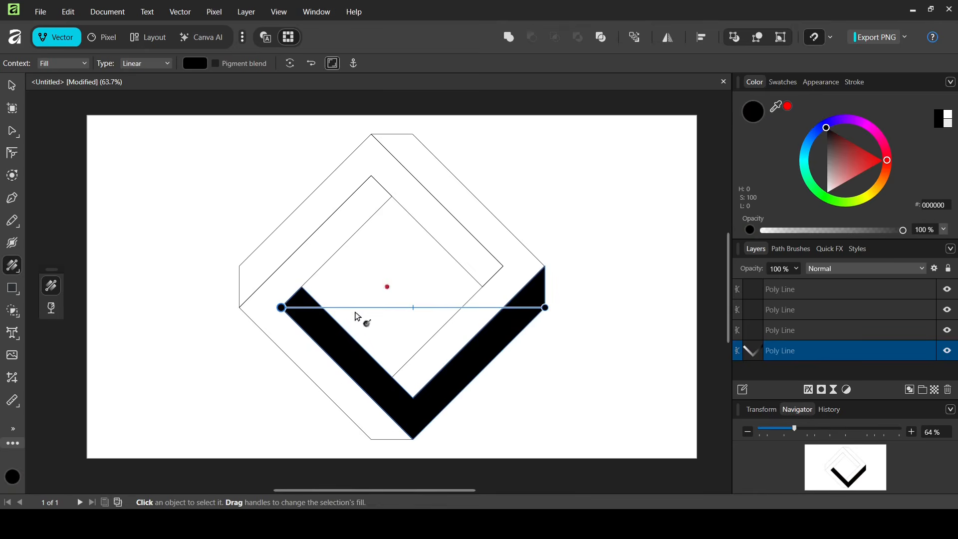
left_click(398, 308)
left_click_drag(848, 154, 941, 180)
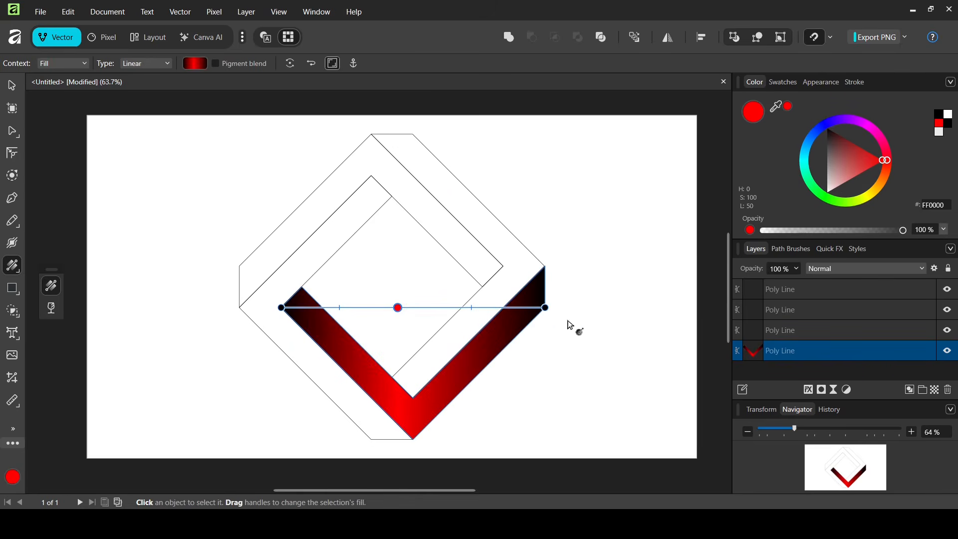
Copy the gradient band and paste its style onto all four bands
left_click(11, 89)
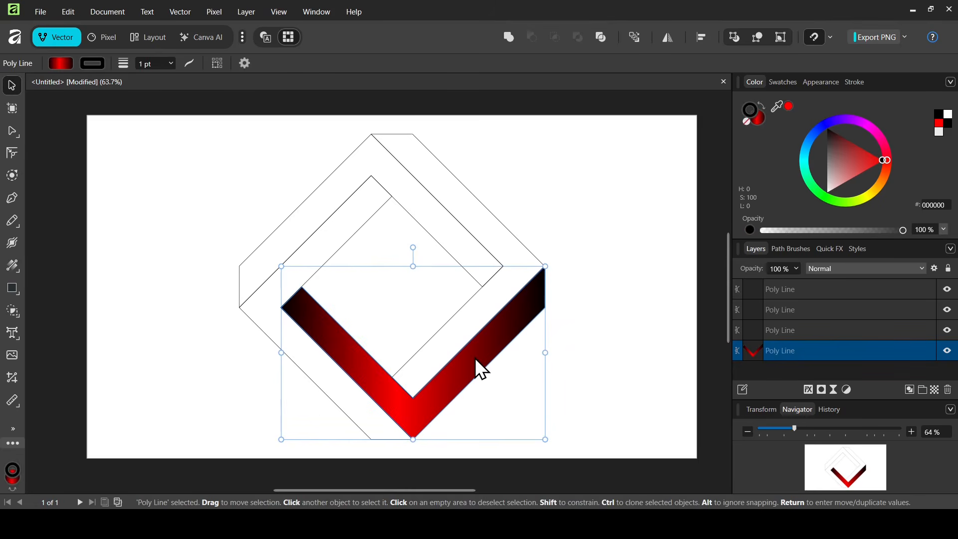
left_click(157, 120)
left_click_drag(157, 119, 631, 485)
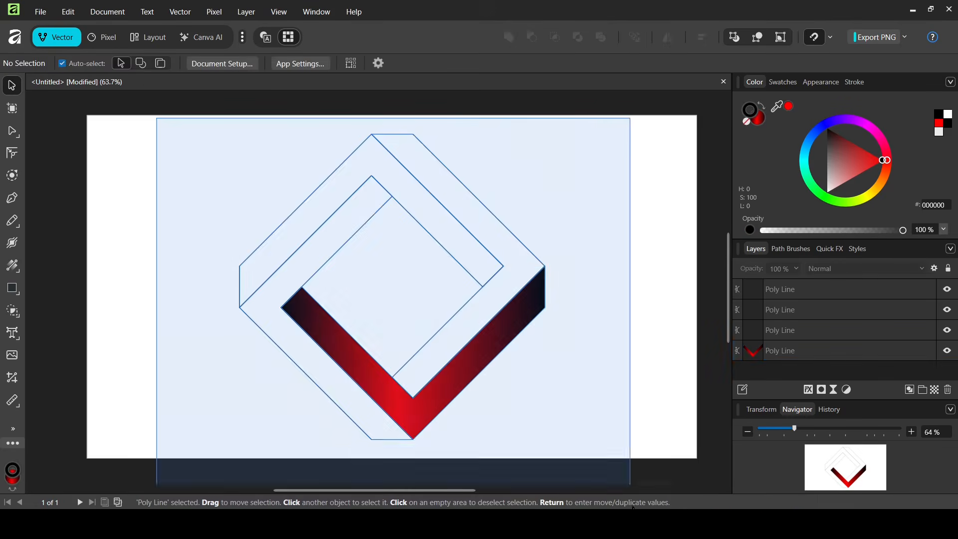
left_click(65, 14)
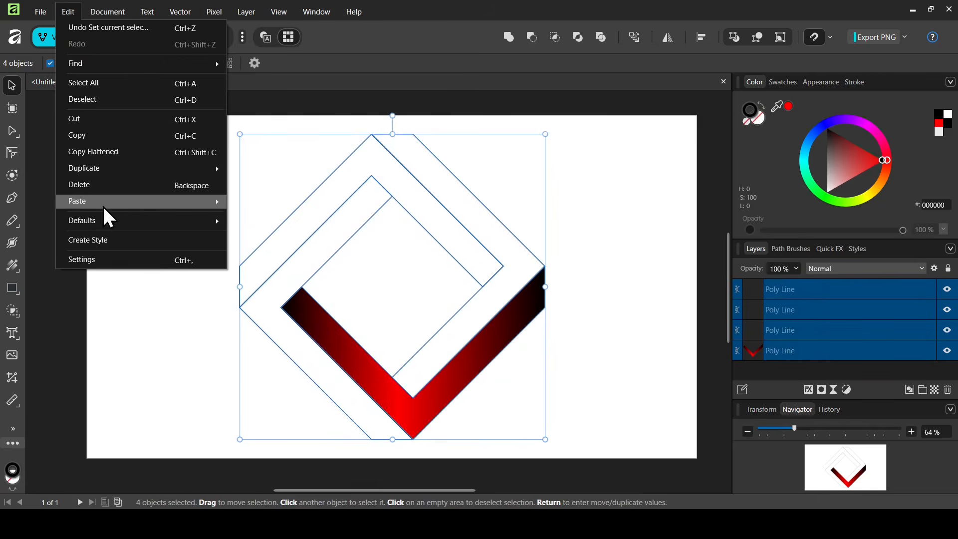
mouse_move(103, 205)
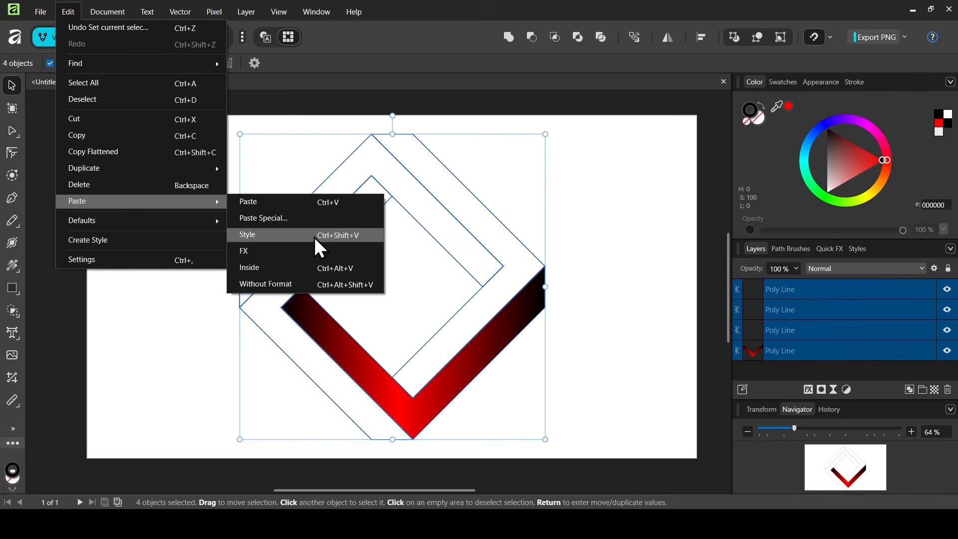
left_click(327, 235)
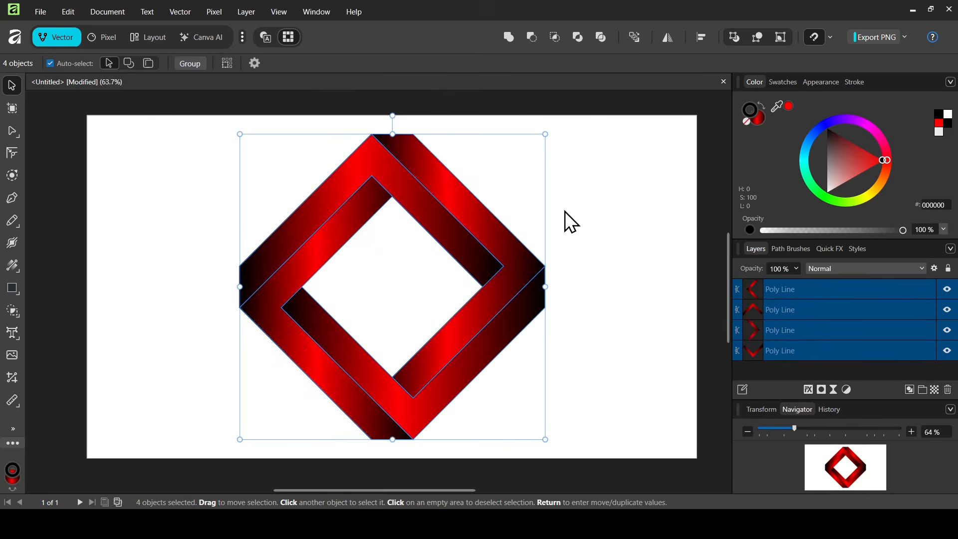
left_click(469, 186)
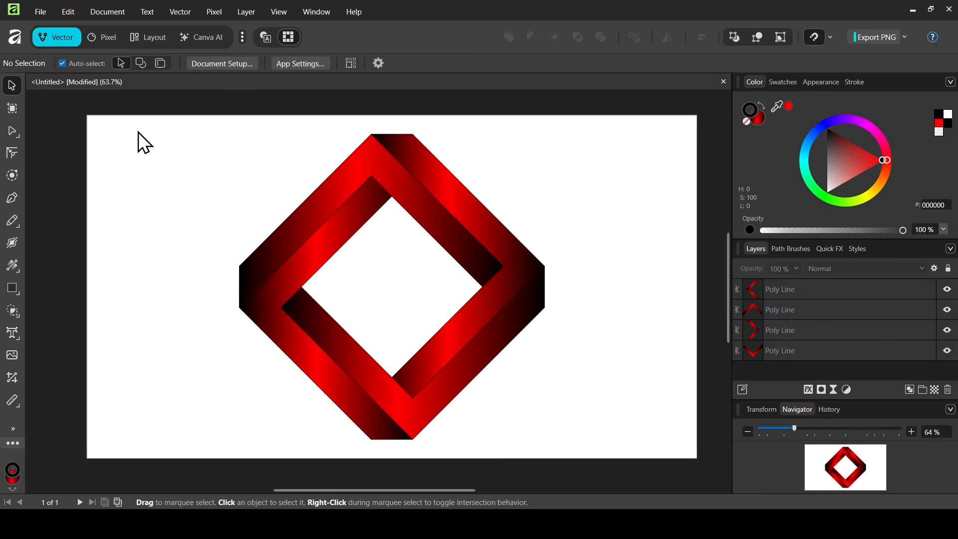
Group the four gradient bands and set the group's stroke width to 0 pt
left_click_drag(138, 131, 666, 478)
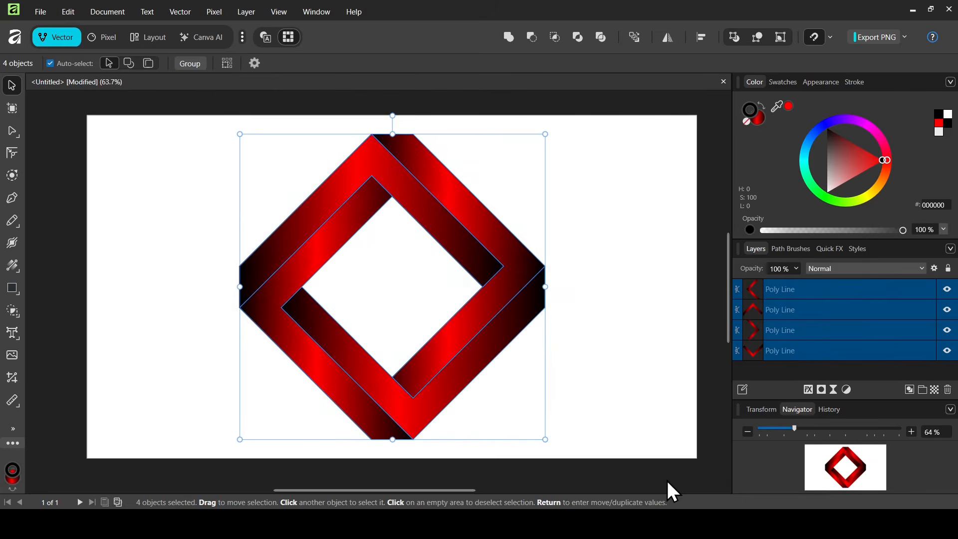
left_click(192, 65)
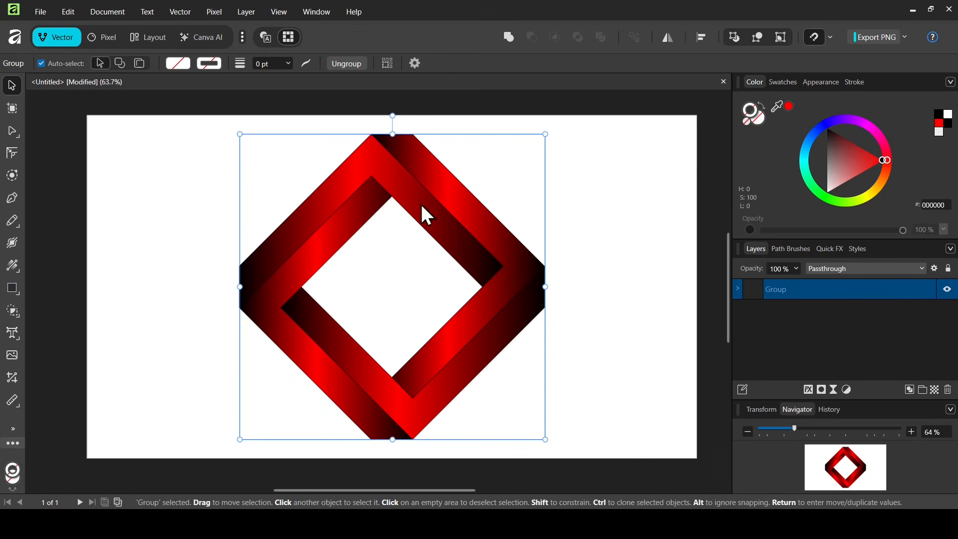
left_click(288, 64)
mouse_move(292, 77)
left_mouse_down()
mouse_move(335, 80)
mouse_move(249, 80)
left_mouse_up()
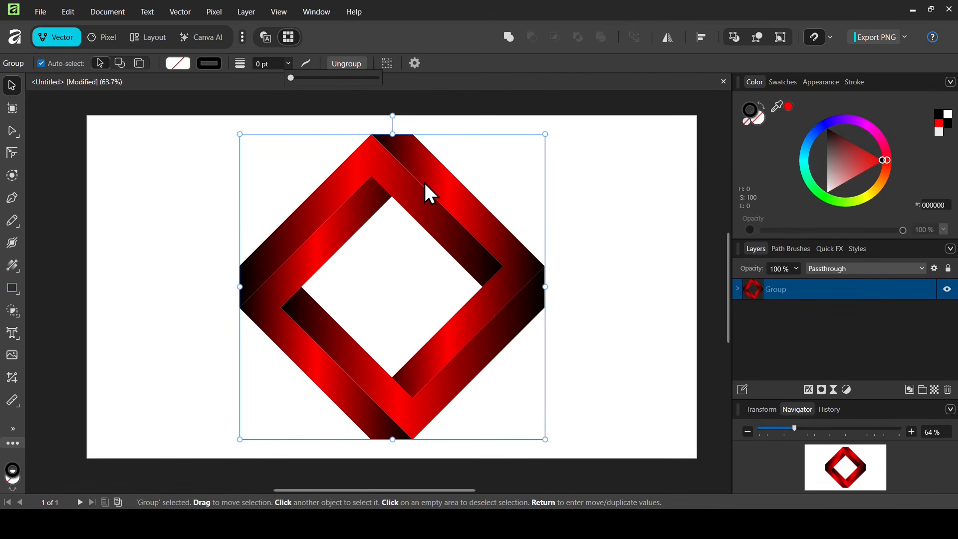
Apply a contour offset of 0.3 to the group of bands, and clear the selection
left_click(14, 173)
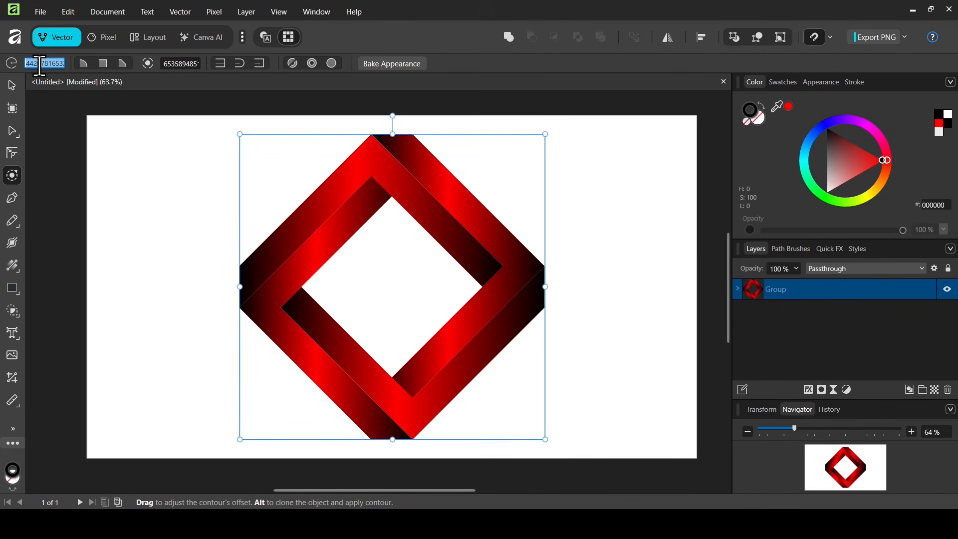
type("0.3")
key("Return")
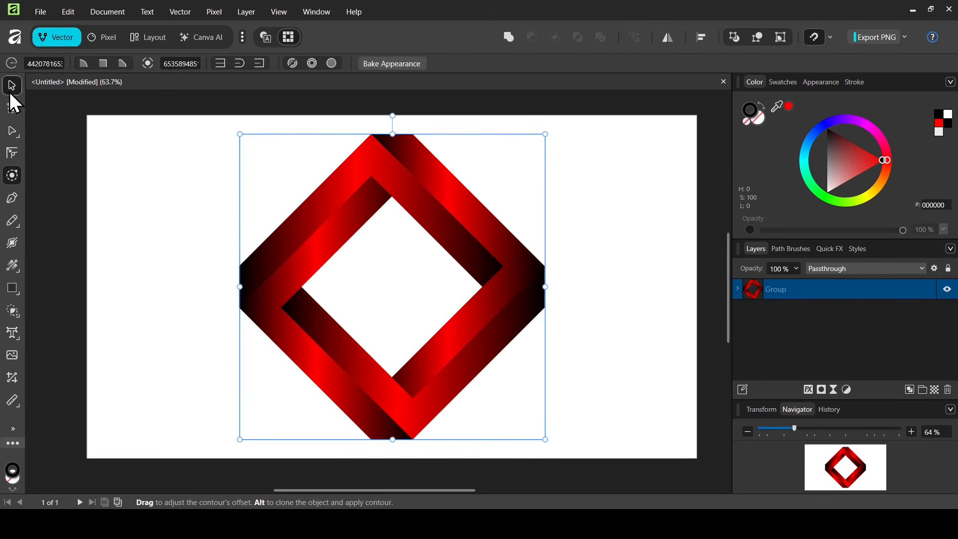
left_click(12, 93)
left_click(648, 261)
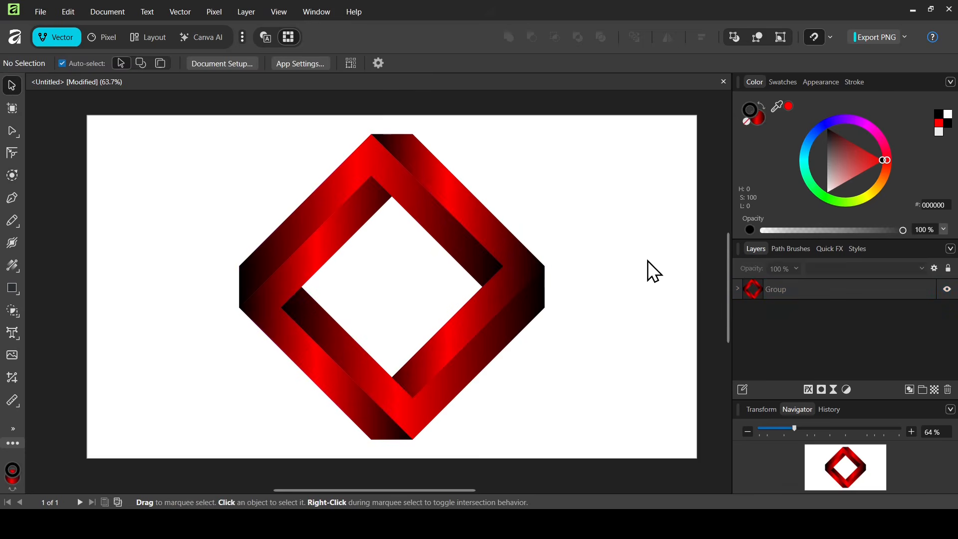